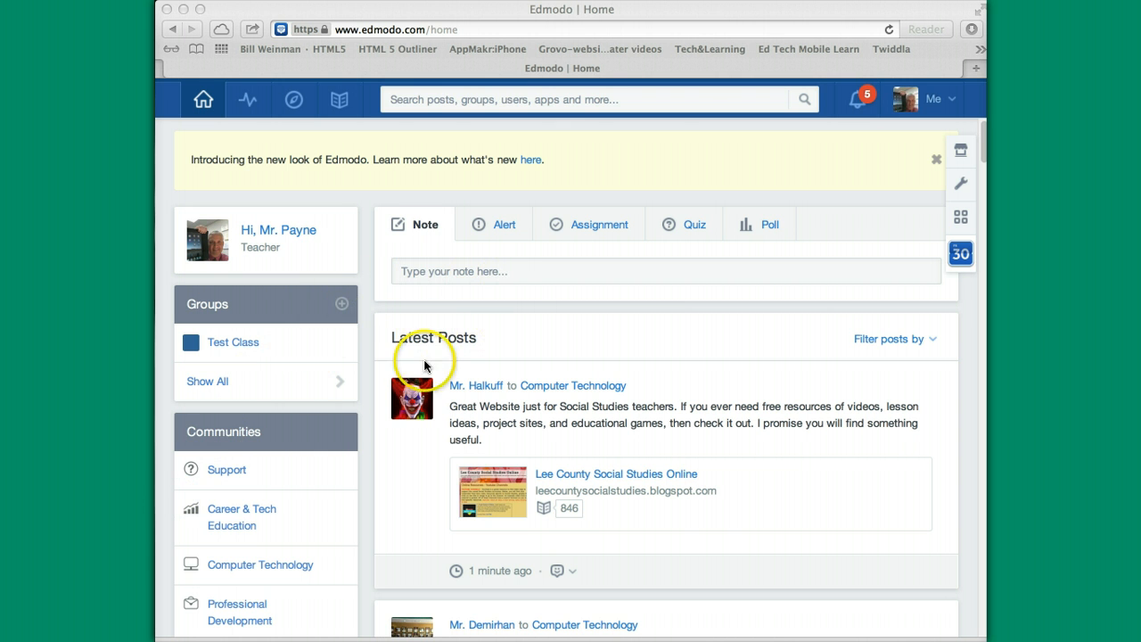
scroll(317, 518, "down", 1)
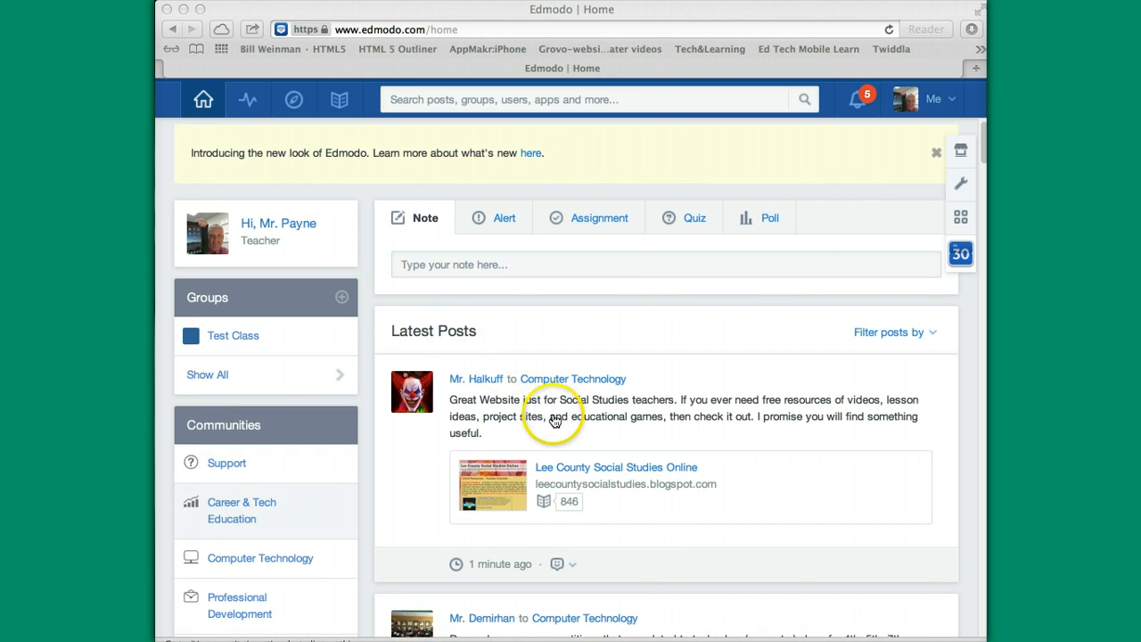
scroll(557, 420, "down", 3)
scroll(555, 429, "down", 5)
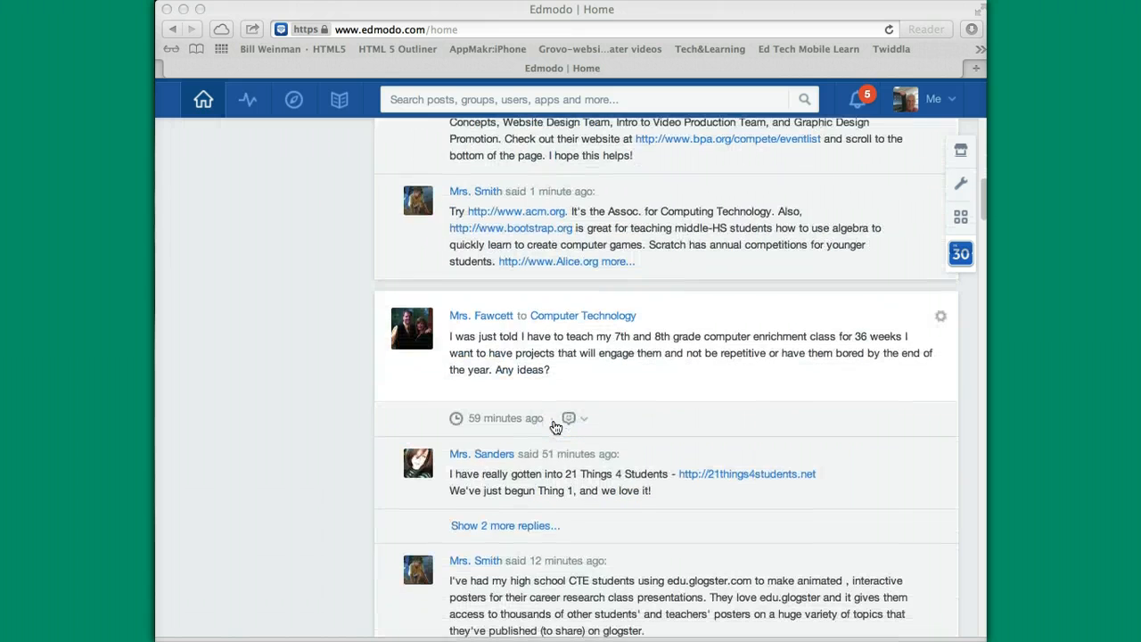
scroll(555, 428, "down", 5)
scroll(556, 428, "down", 2)
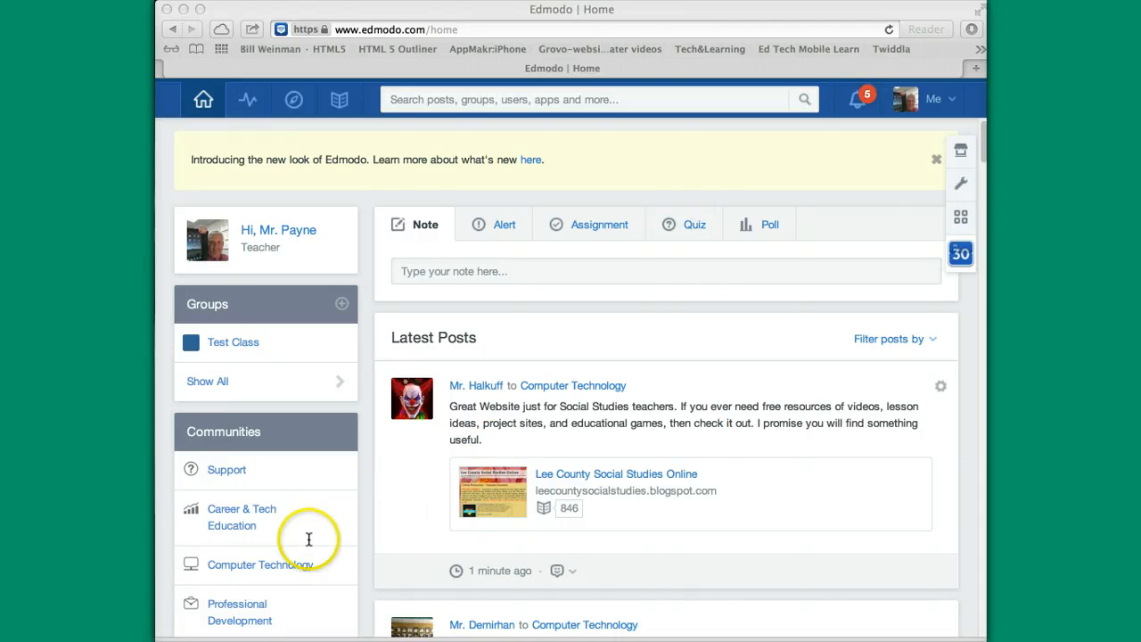
scroll(308, 539, "down", 1)
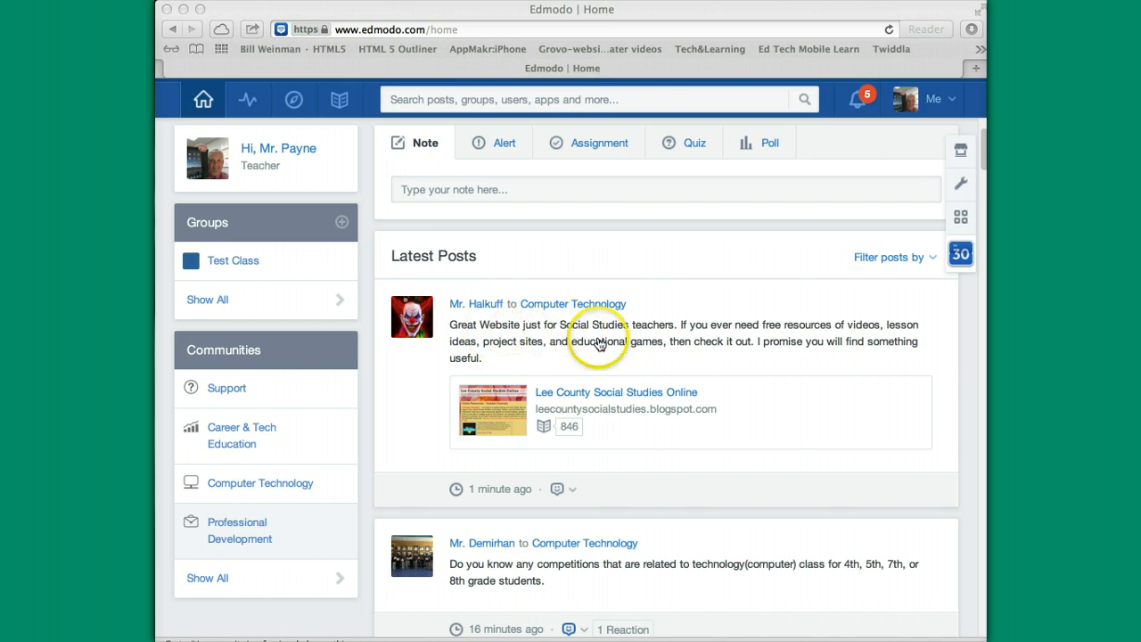
scroll(657, 458, "down", 3)
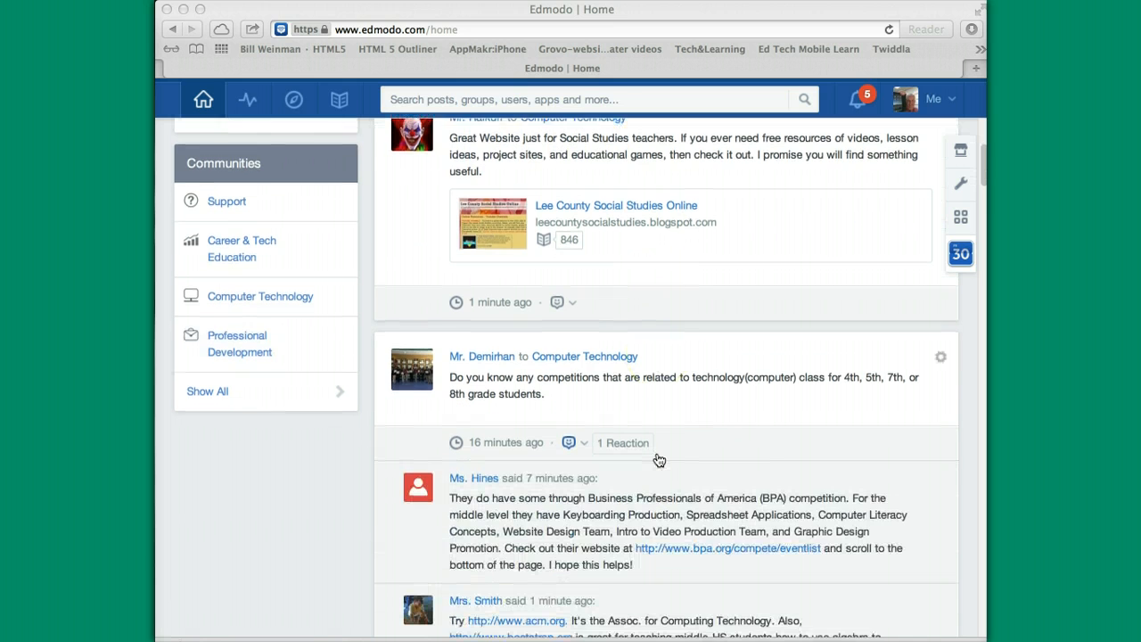
scroll(658, 460, "down", 3)
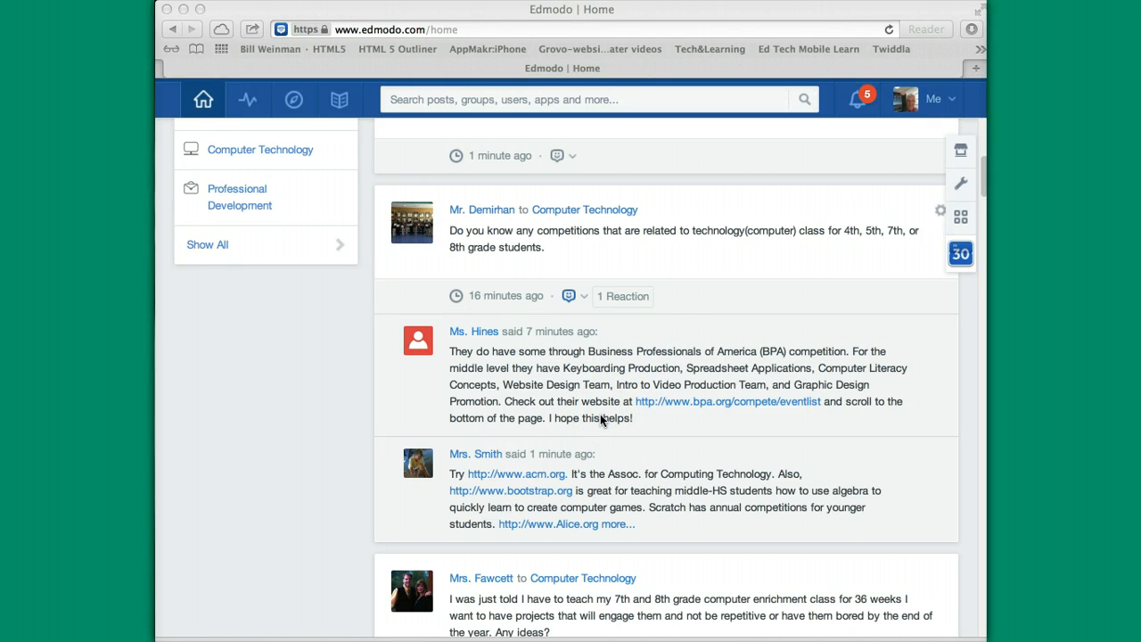
scroll(600, 416, "up", 5)
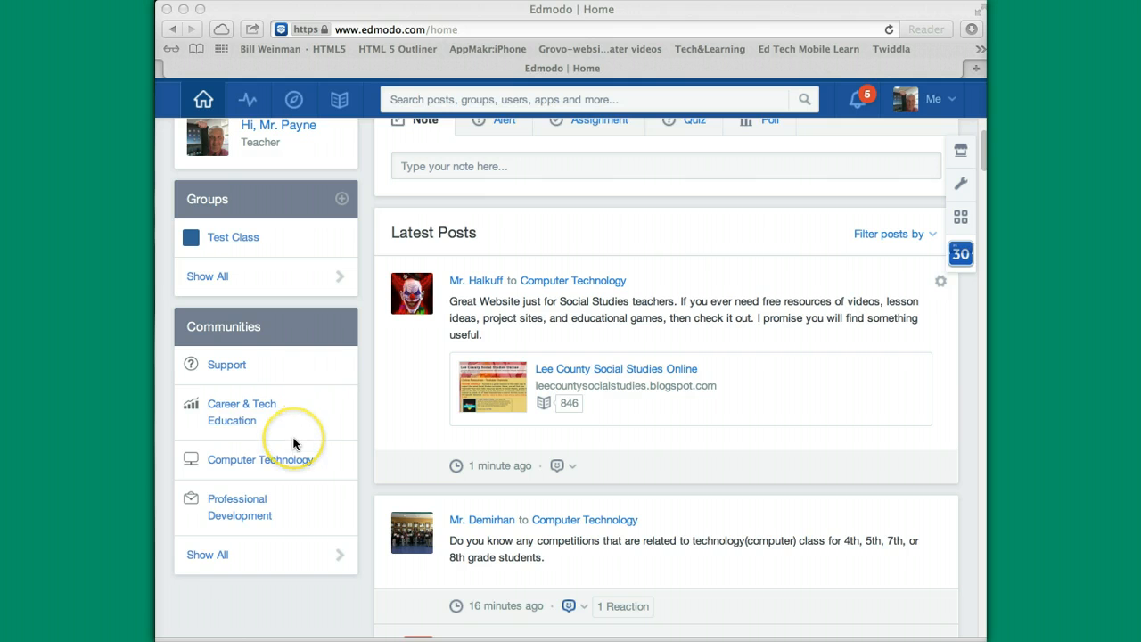
scroll(294, 443, "up", 2)
scroll(294, 443, "down", 1)
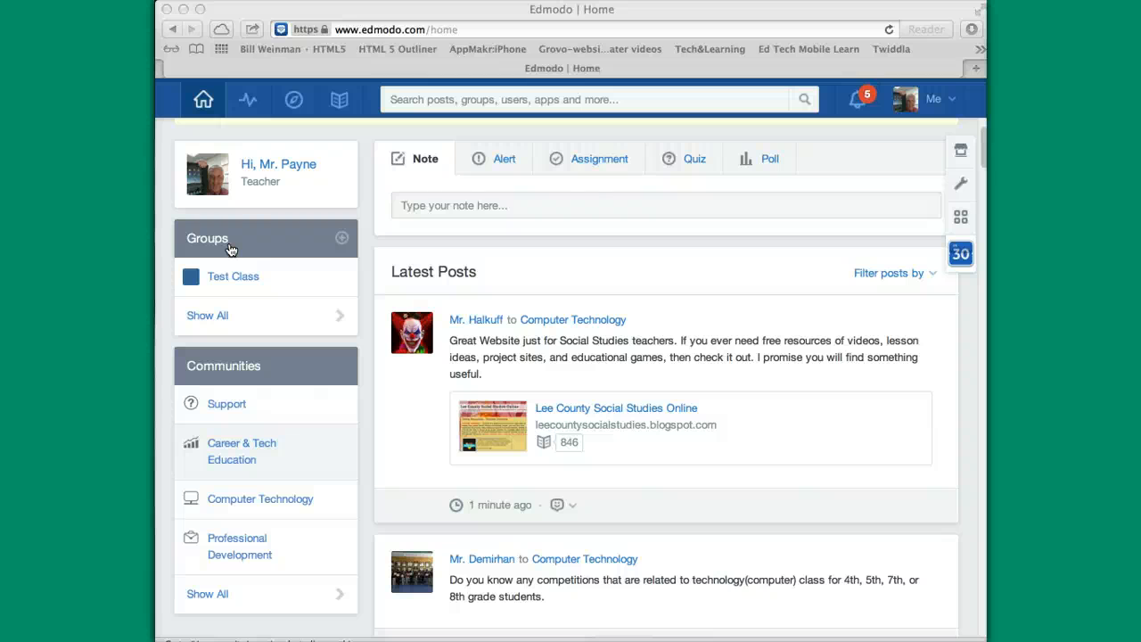
left_click(255, 279)
left_click(228, 277)
left_click(245, 280)
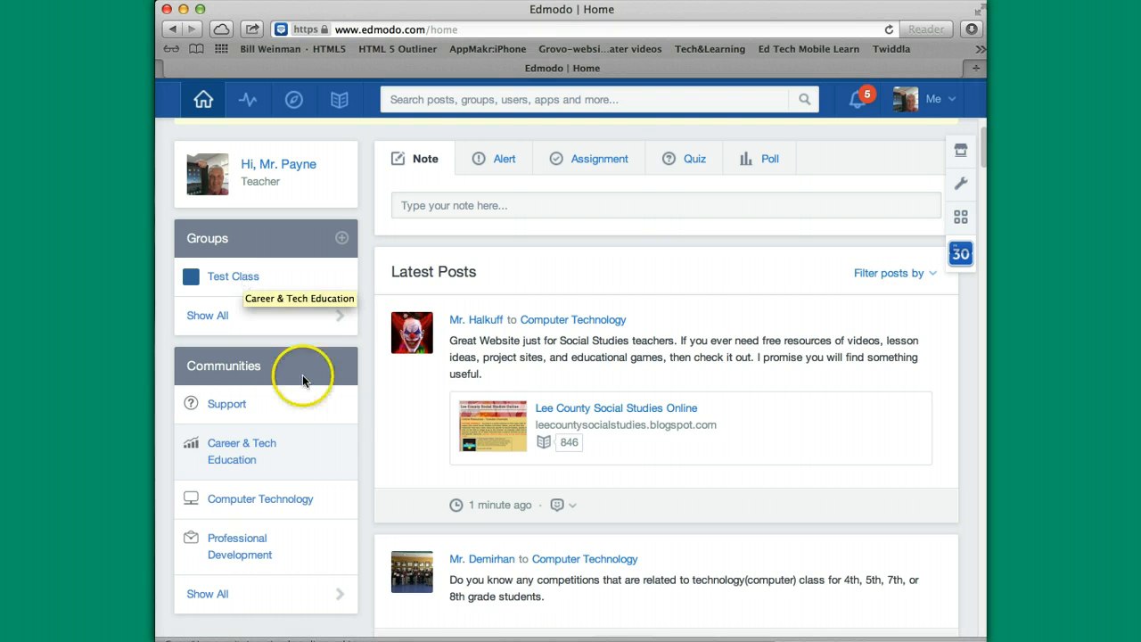
Open Test Class and browse its posts, from the group-code announcement to the technology link.
left_click(247, 282)
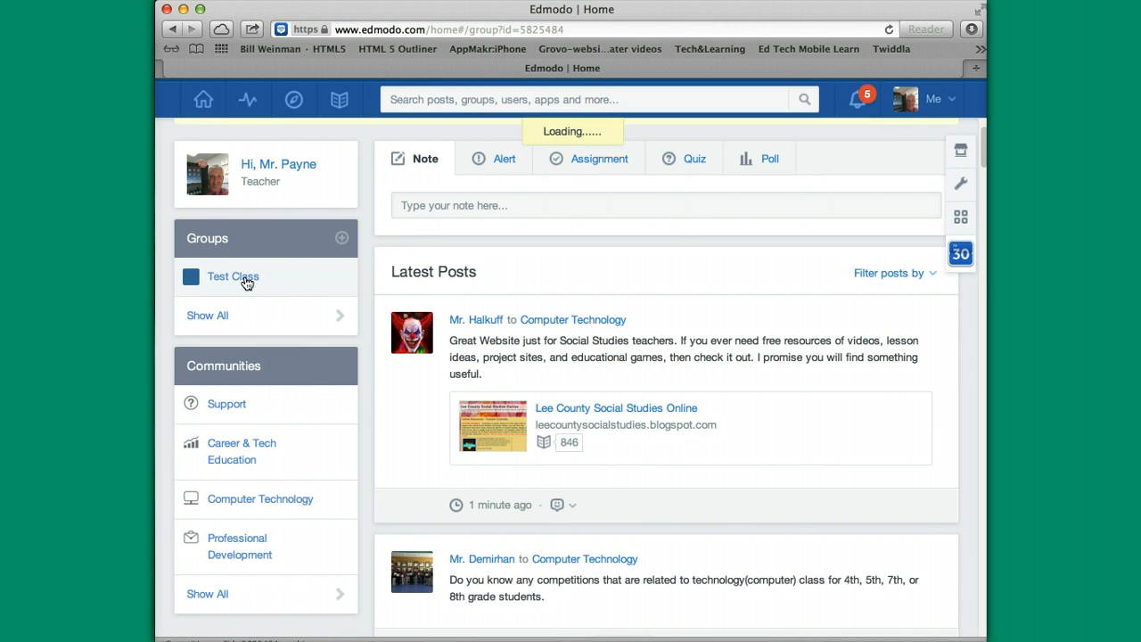
scroll(764, 486, "down", 15)
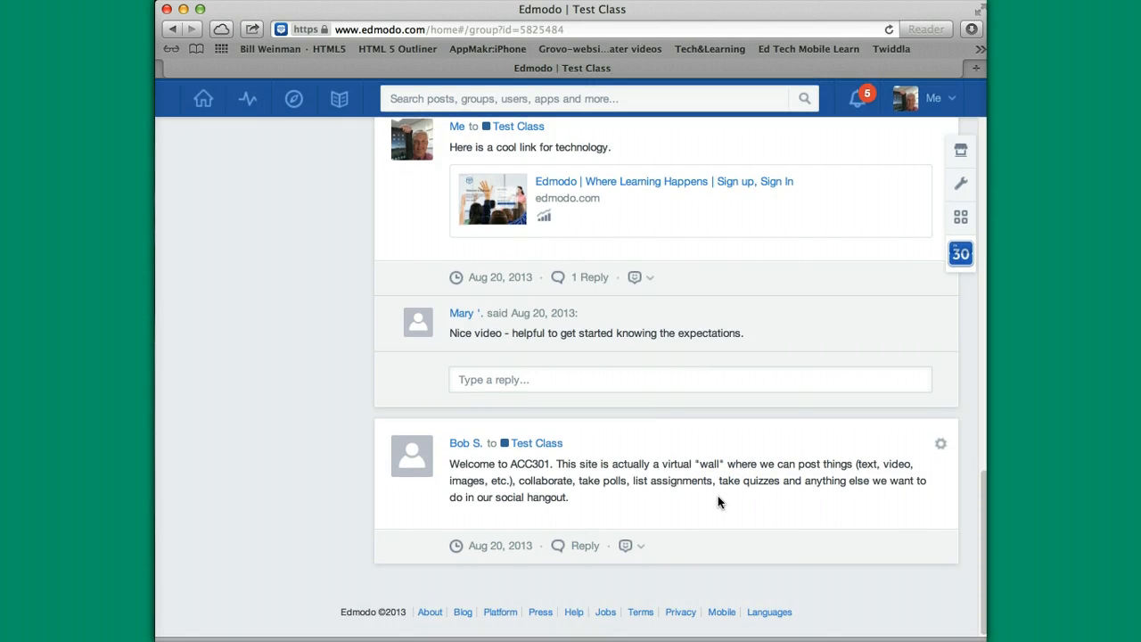
scroll(718, 500, "up", 10)
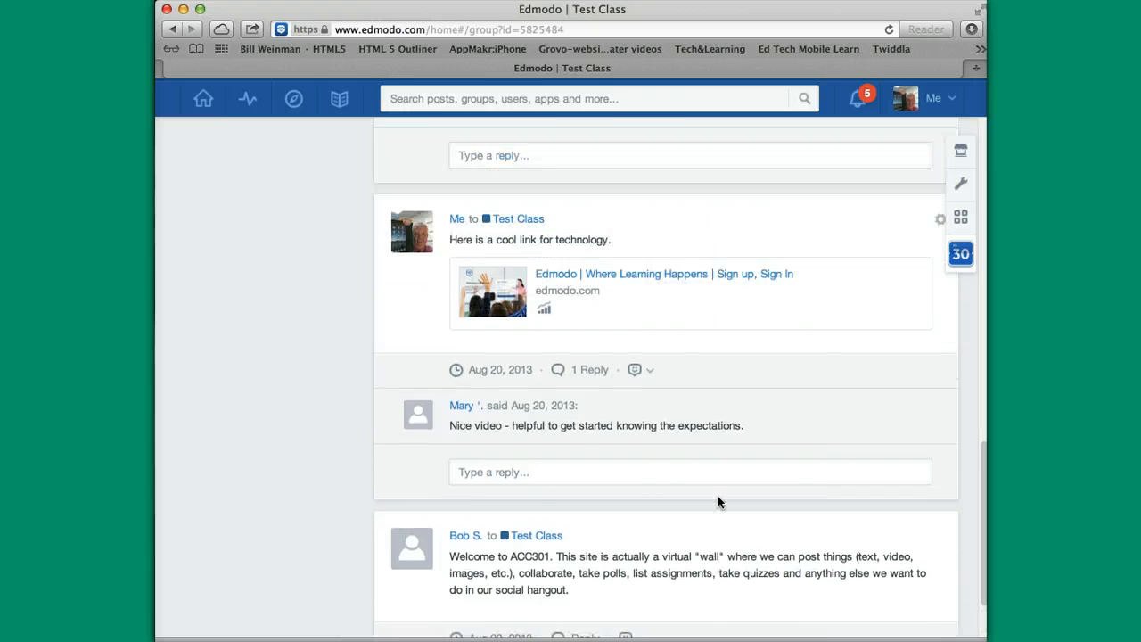
scroll(717, 496, "down", 10)
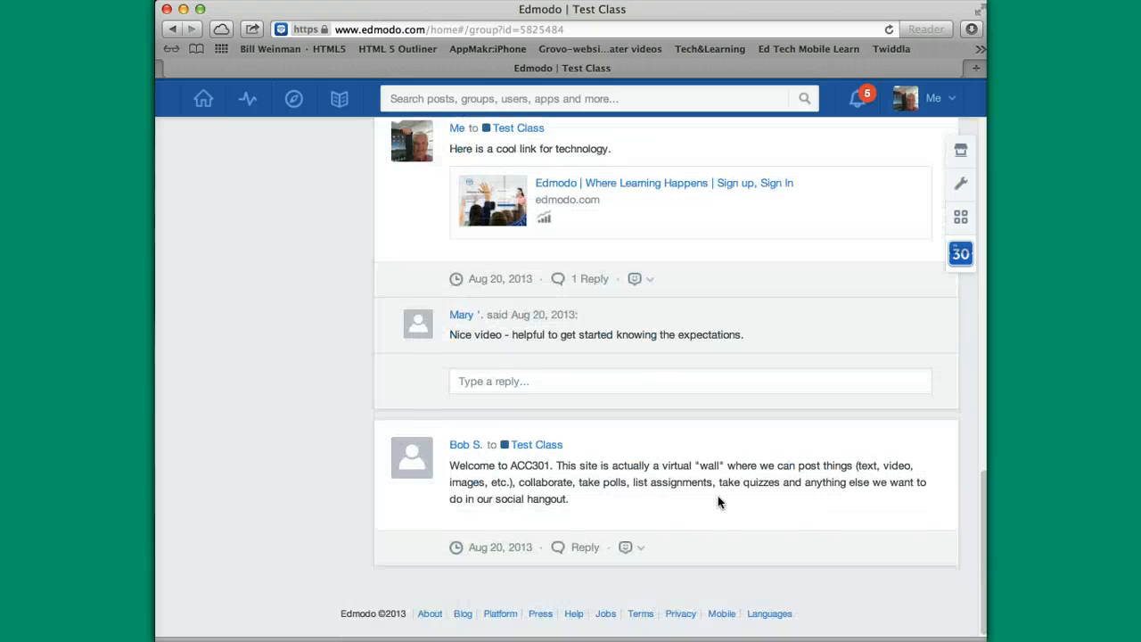
scroll(719, 501, "up", 1)
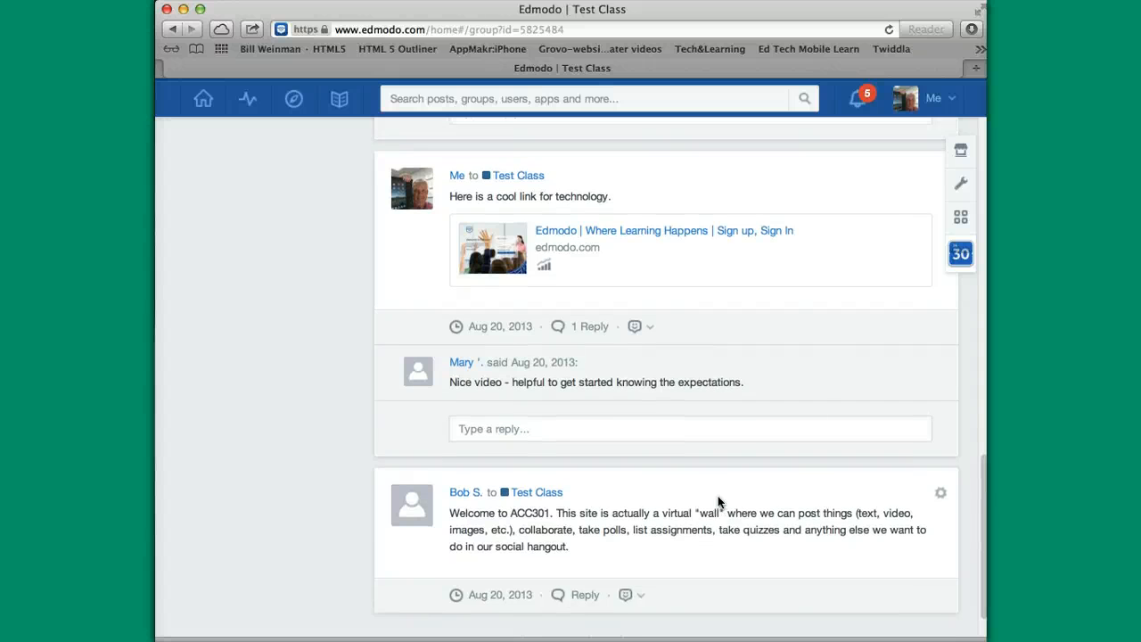
scroll(717, 502, "up", 1)
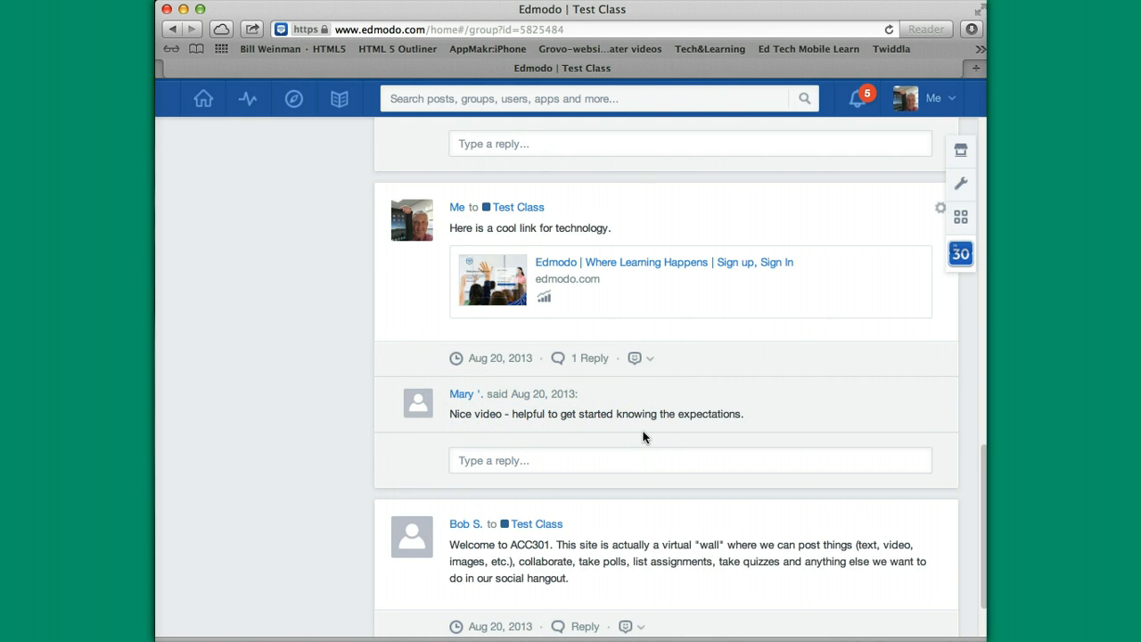
scroll(643, 436, "up", 4)
scroll(643, 436, "up", 2)
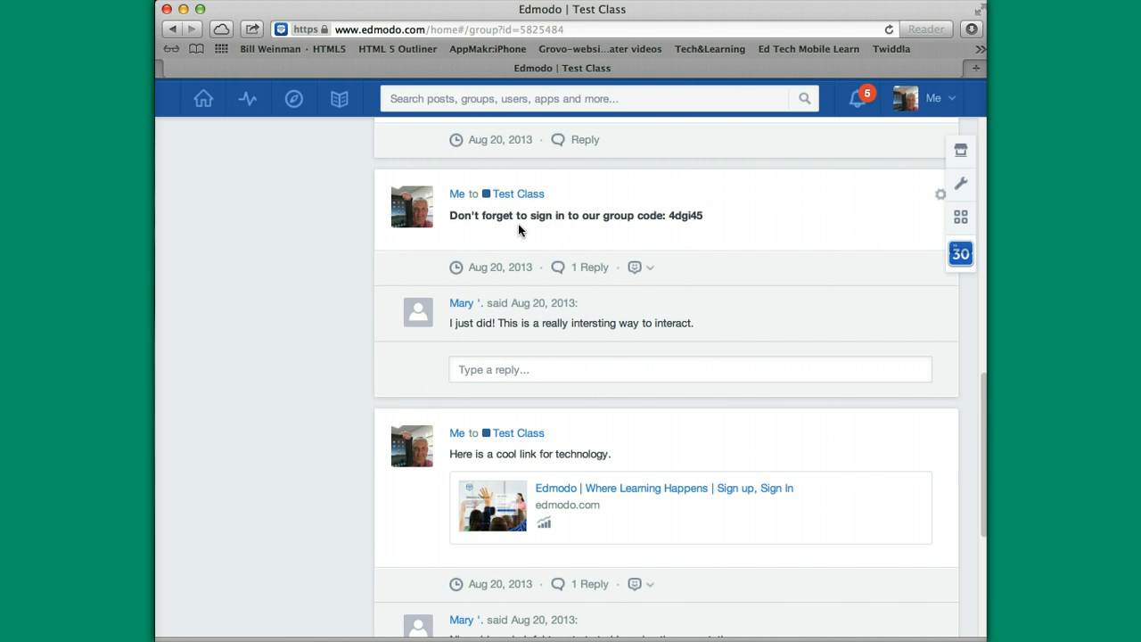
left_click(535, 237)
scroll(567, 249, "up", 9)
scroll(567, 249, "up", 10)
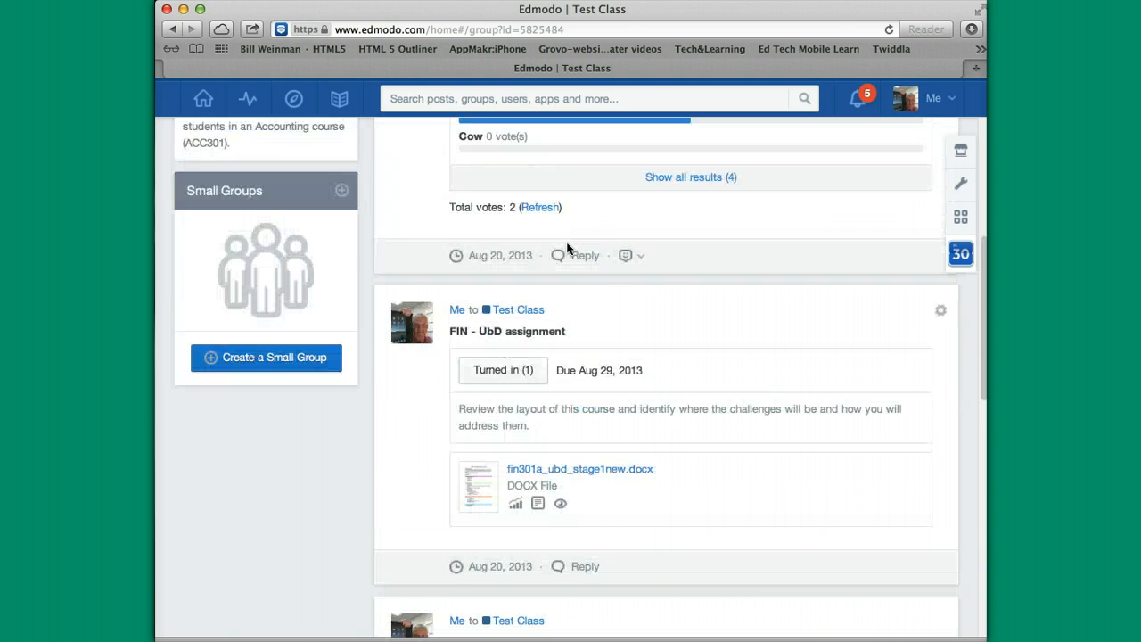
left_click(504, 185)
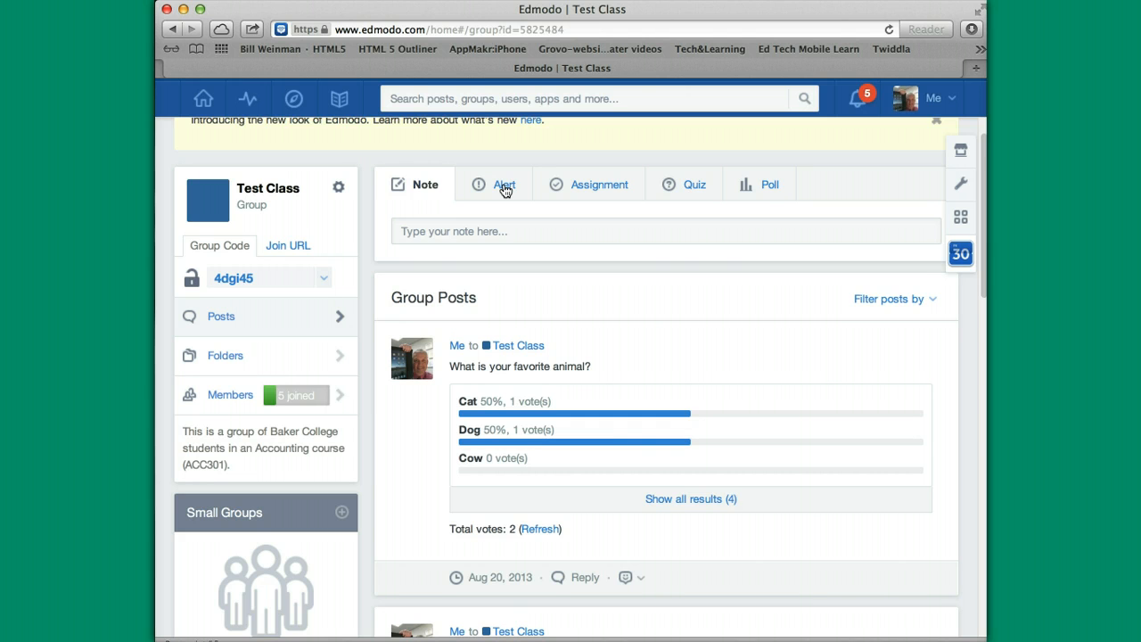
left_click(526, 410)
left_click(528, 437)
scroll(540, 452, "down", 10)
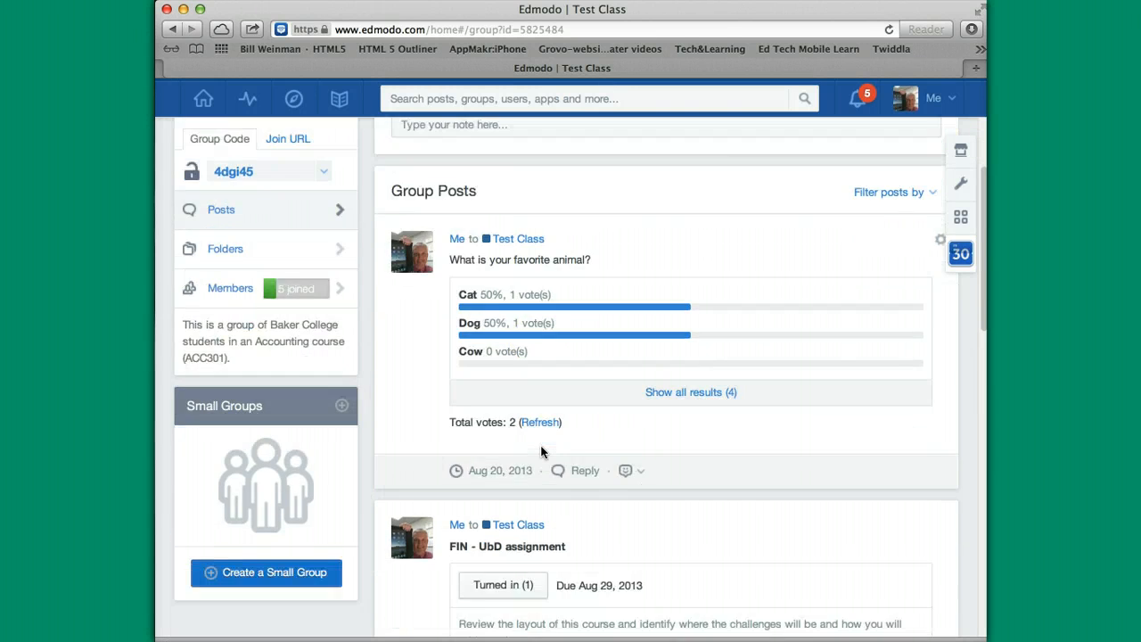
scroll(540, 452, "down", 10)
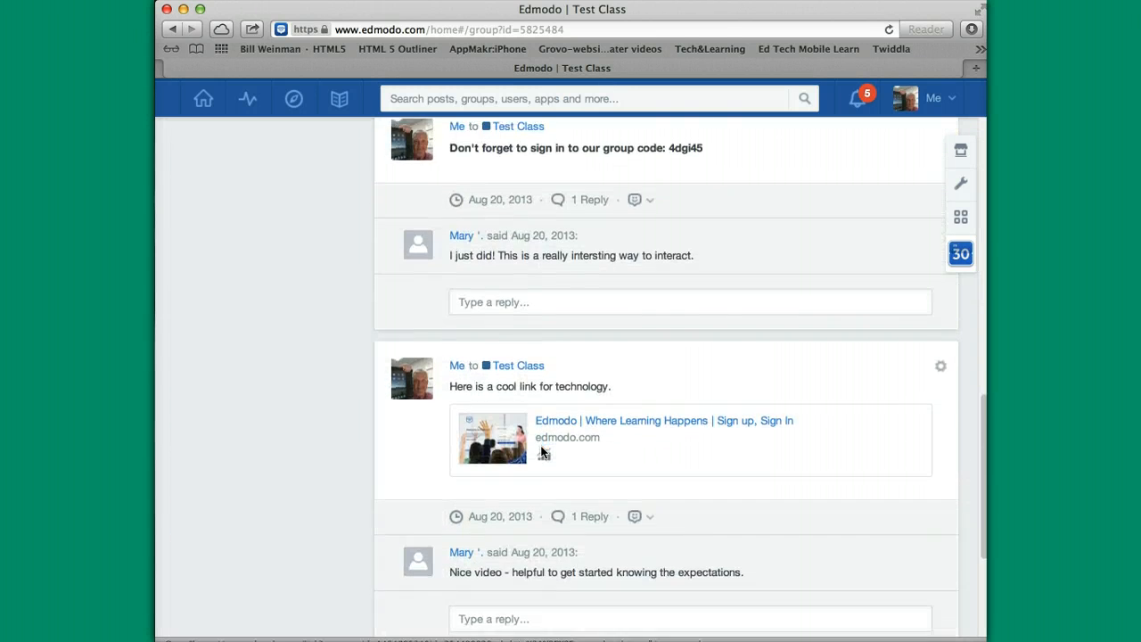
scroll(540, 452, "up", 4)
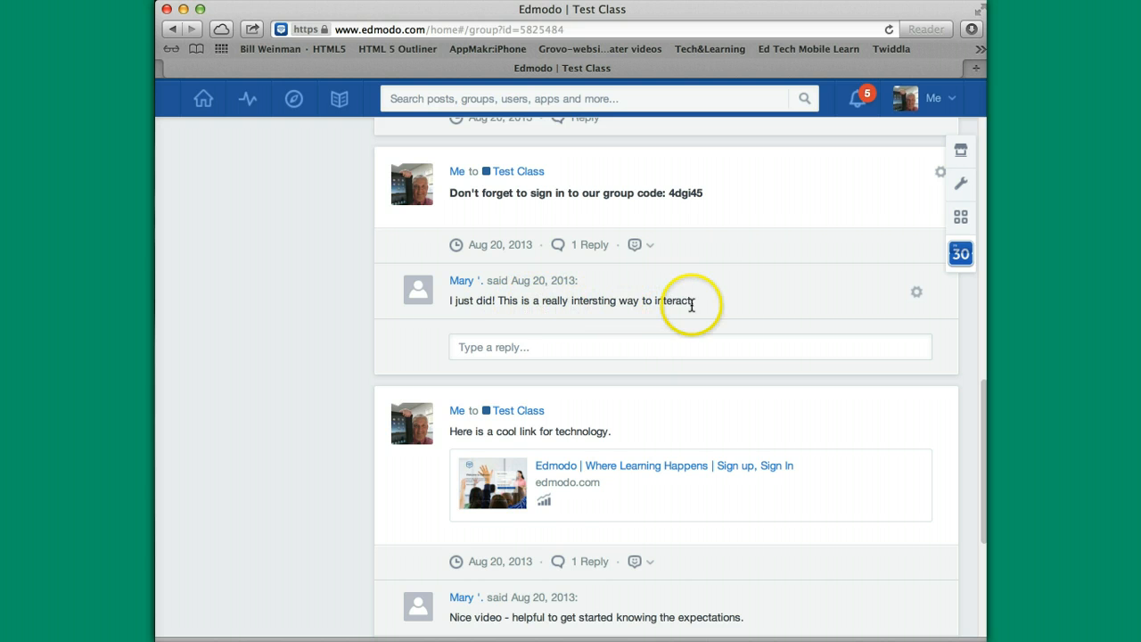
scroll(669, 336, "up", 5)
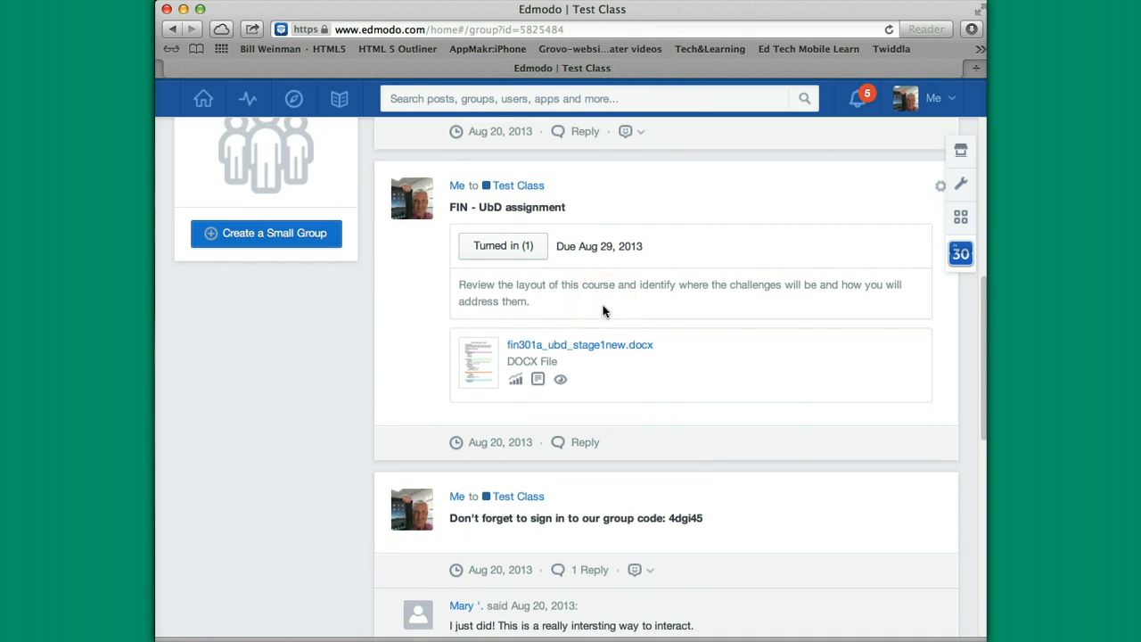
scroll(604, 311, "down", 2)
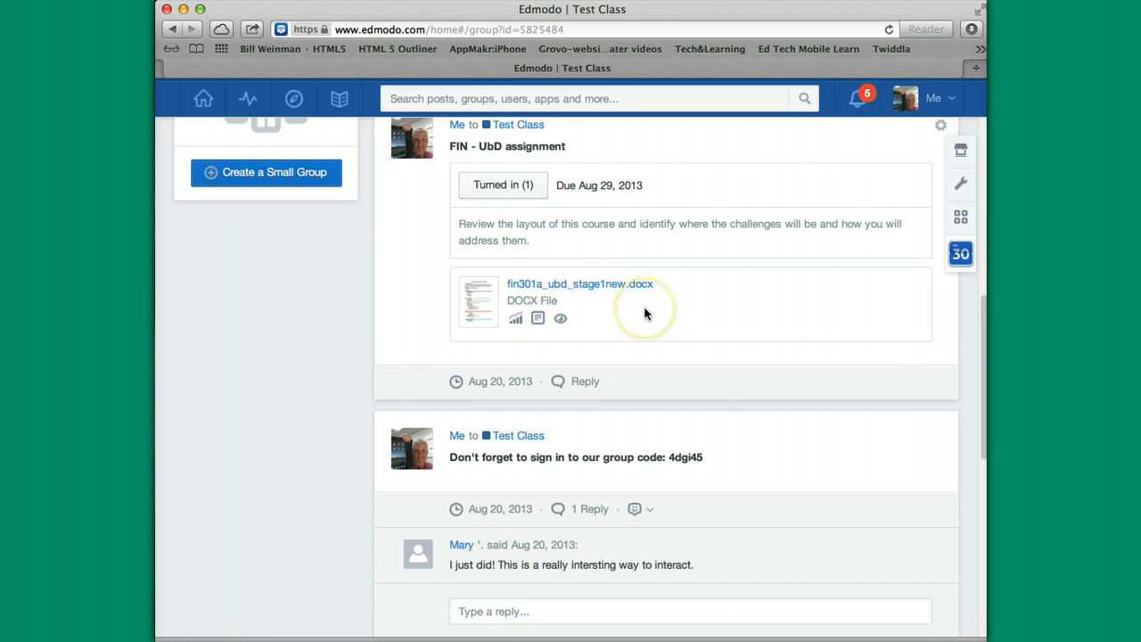
scroll(646, 312, "up", 2)
scroll(646, 312, "up", 3)
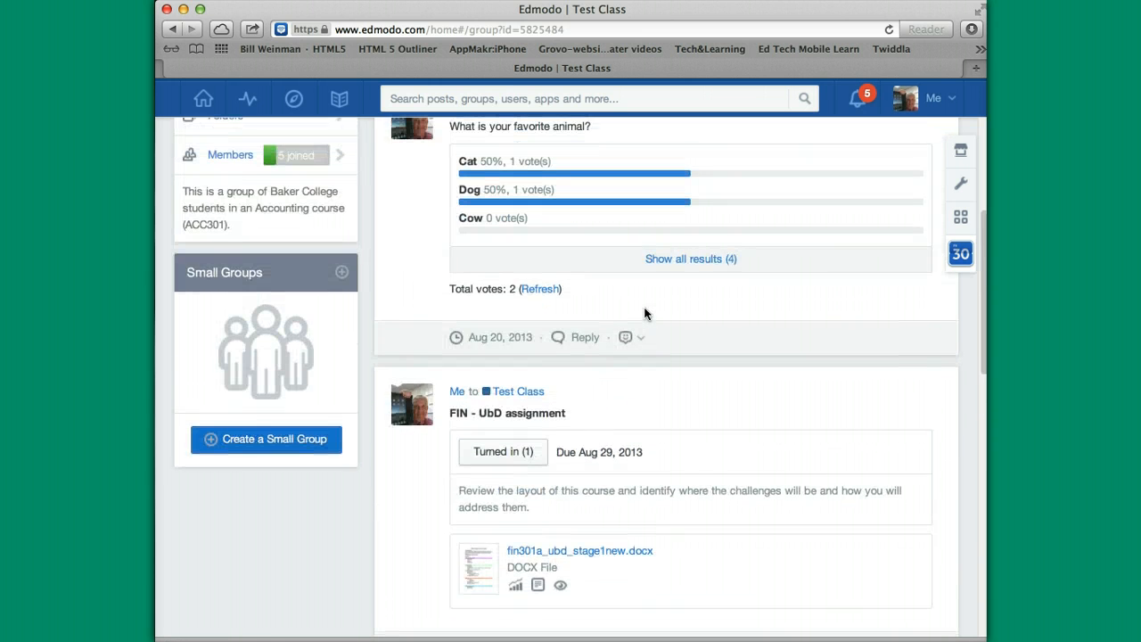
scroll(646, 313, "up", 1)
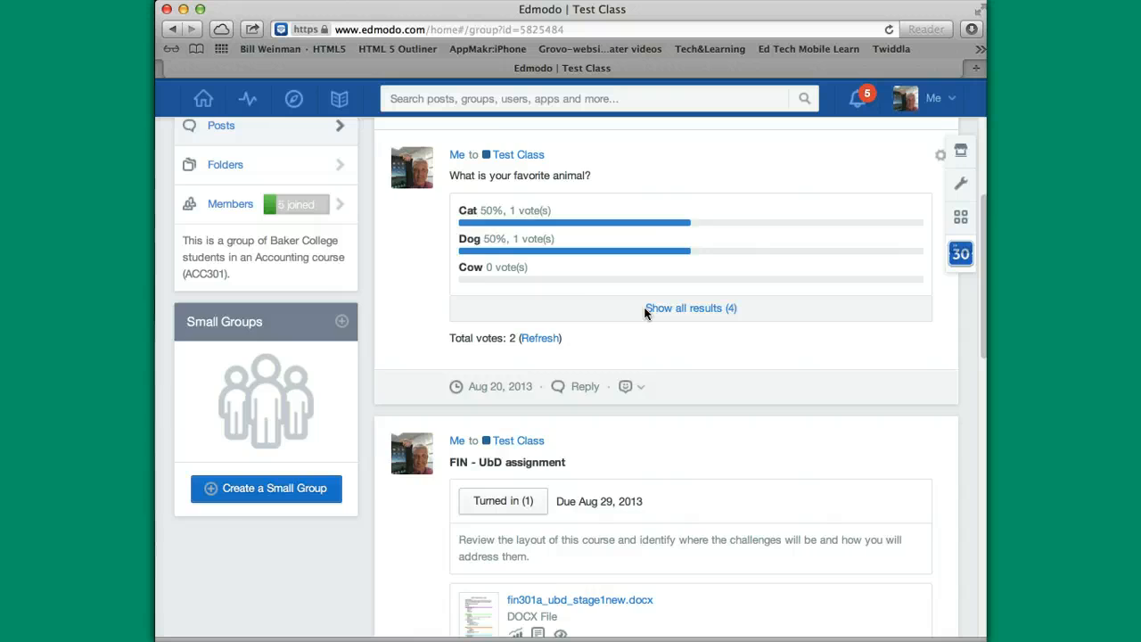
scroll(646, 312, "up", 2)
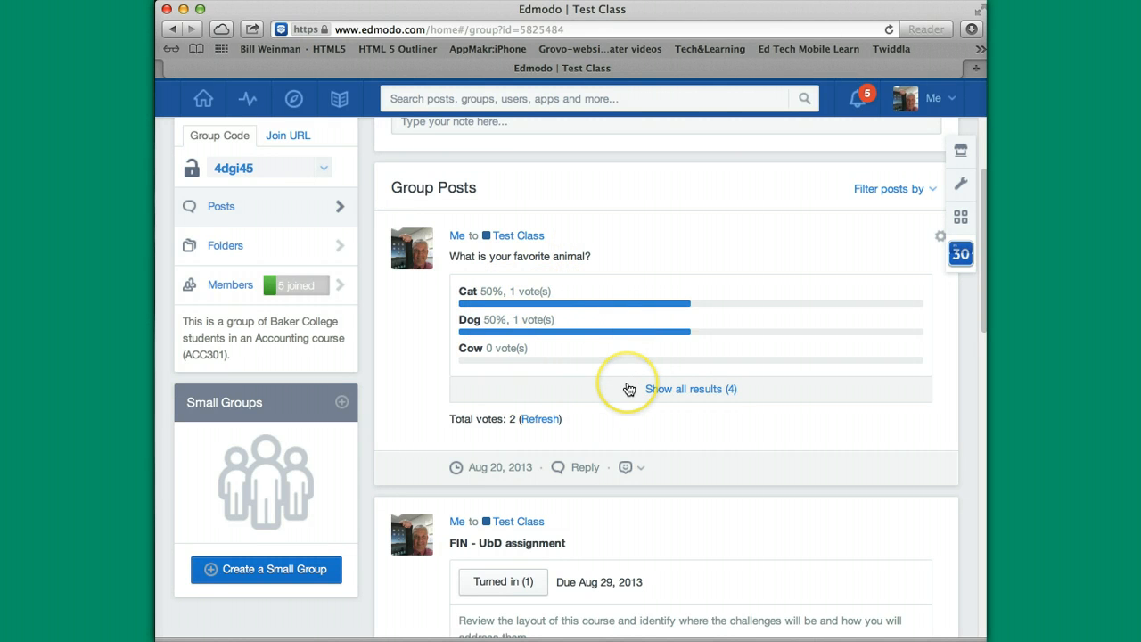
Scroll to the top of Test Class posts, where the favorite-animal poll shows Cat and Dog at 50%.
scroll(628, 389, "up", 3)
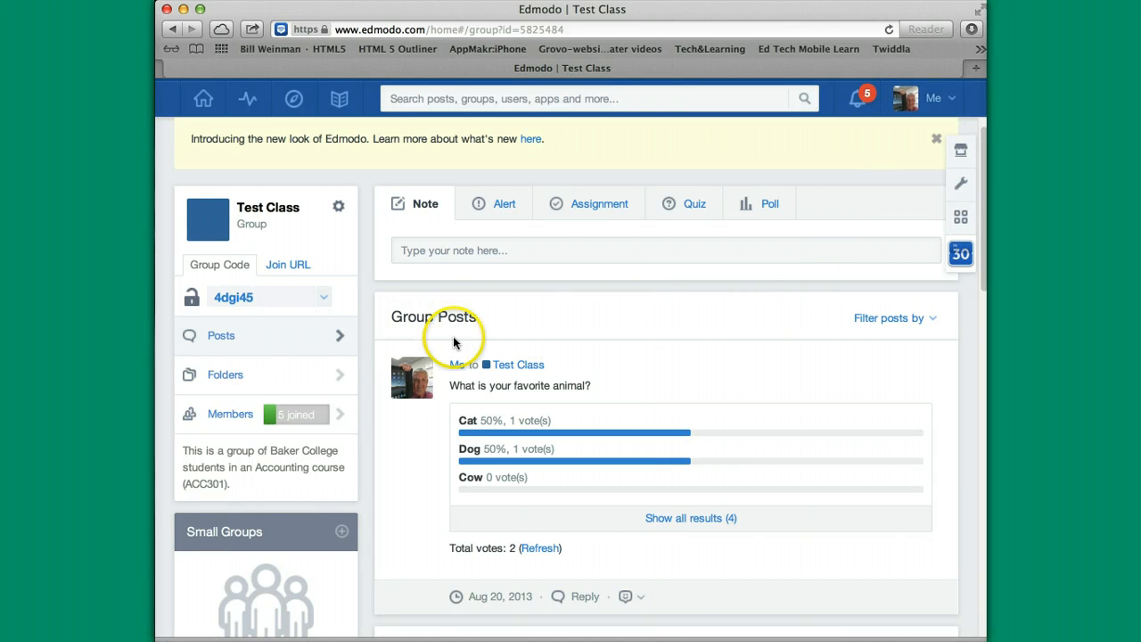
left_click(237, 431)
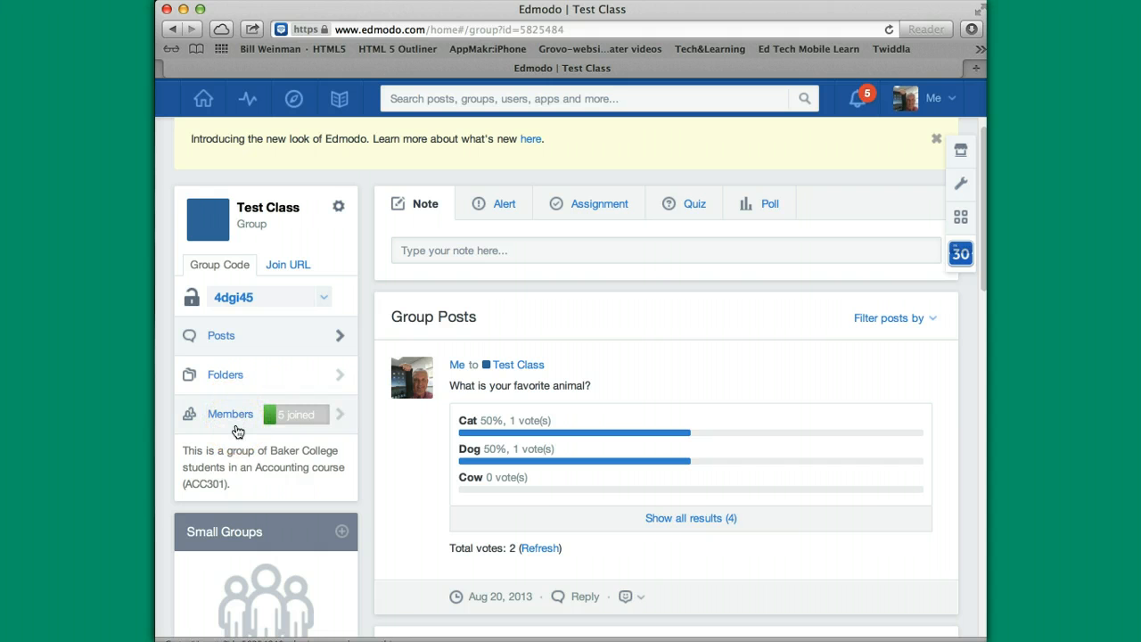
left_click(200, 334)
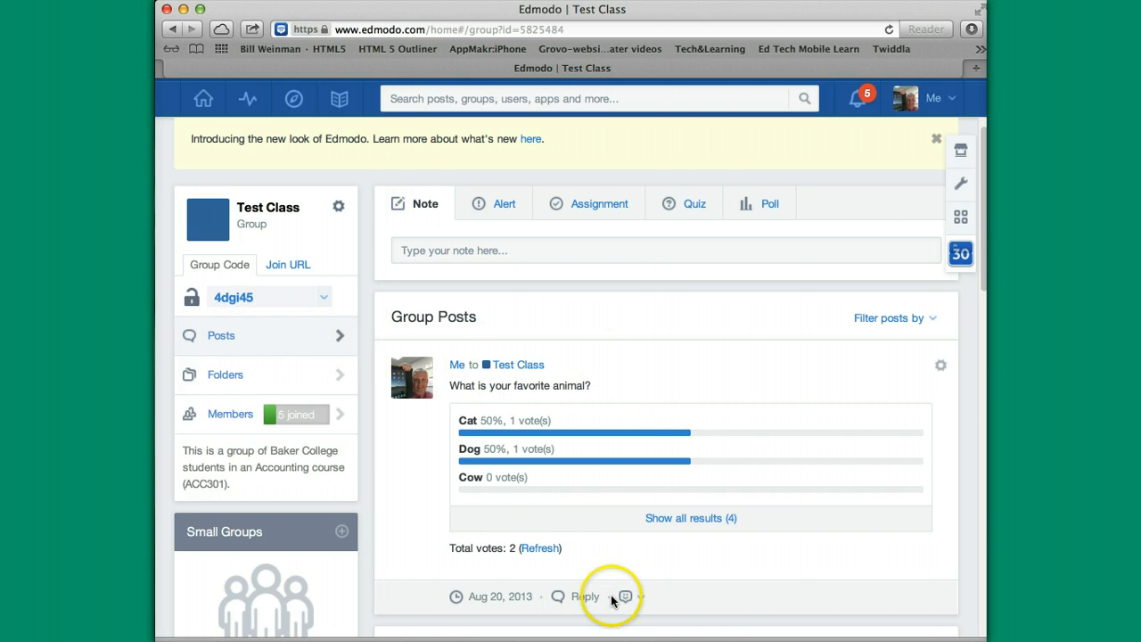
scroll(615, 602, "down", 5)
scroll(611, 600, "up", 4)
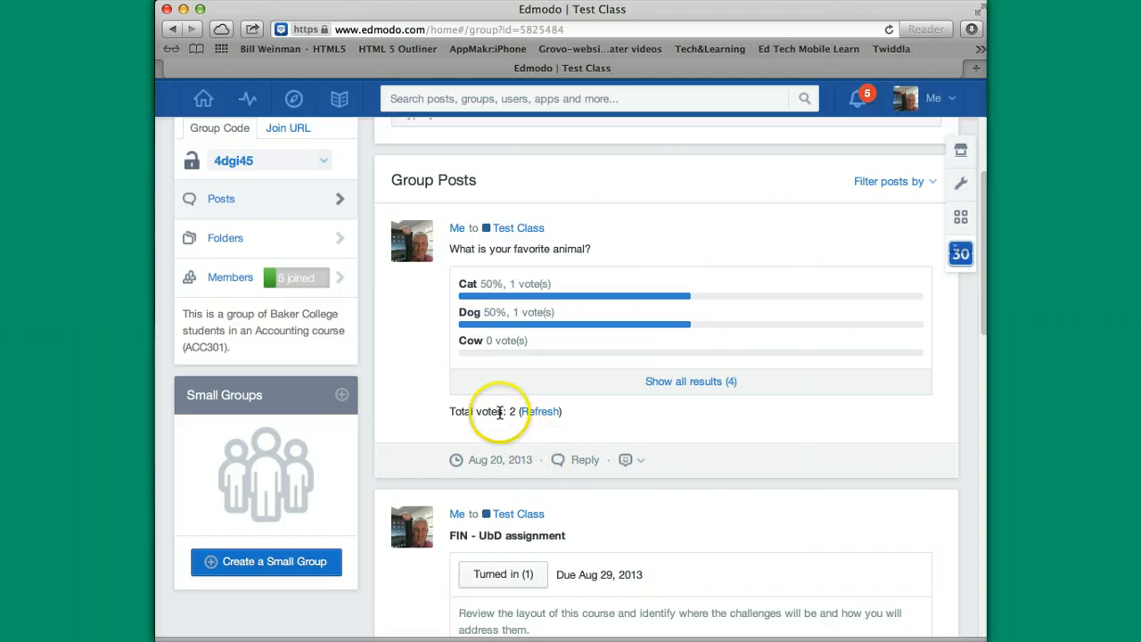
scroll(499, 412, "up", 2)
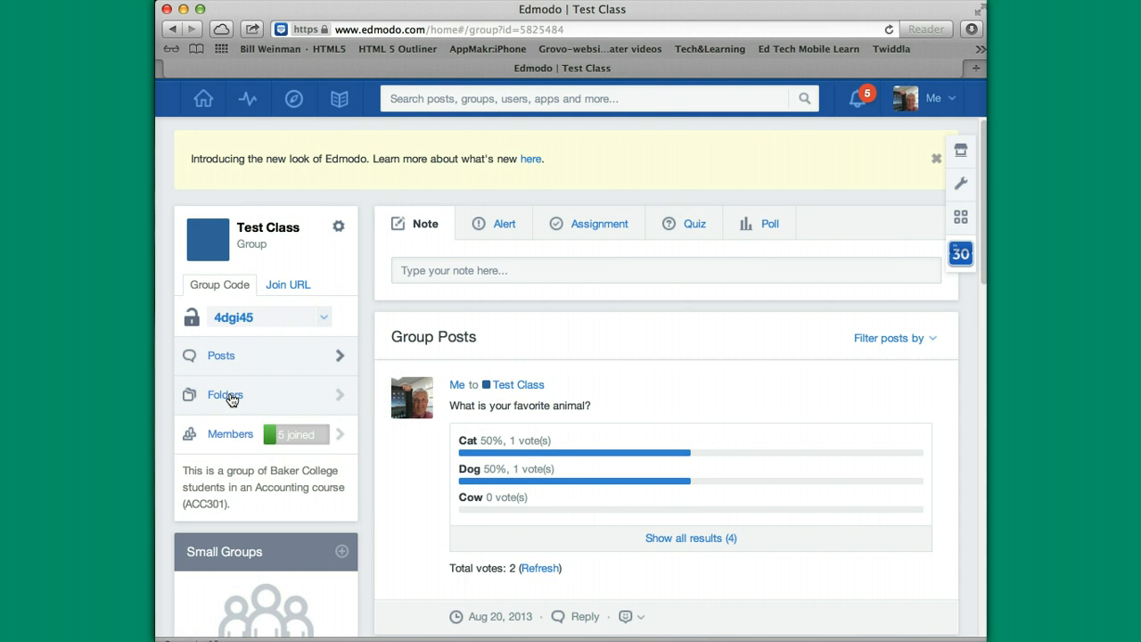
left_click(231, 398)
left_click(236, 435)
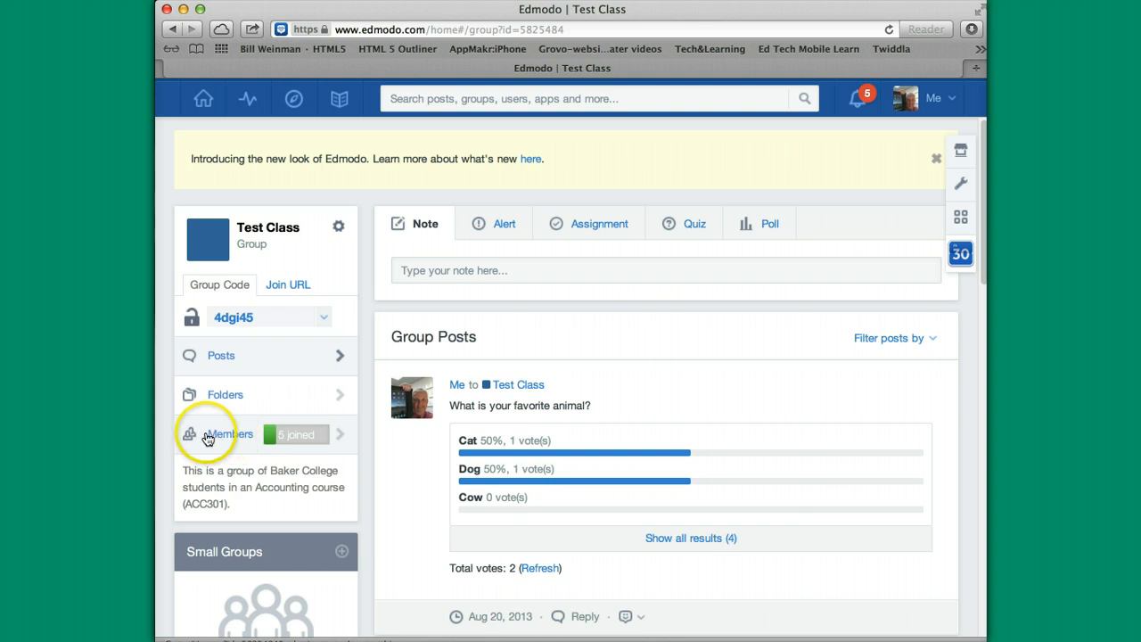
left_click(297, 434)
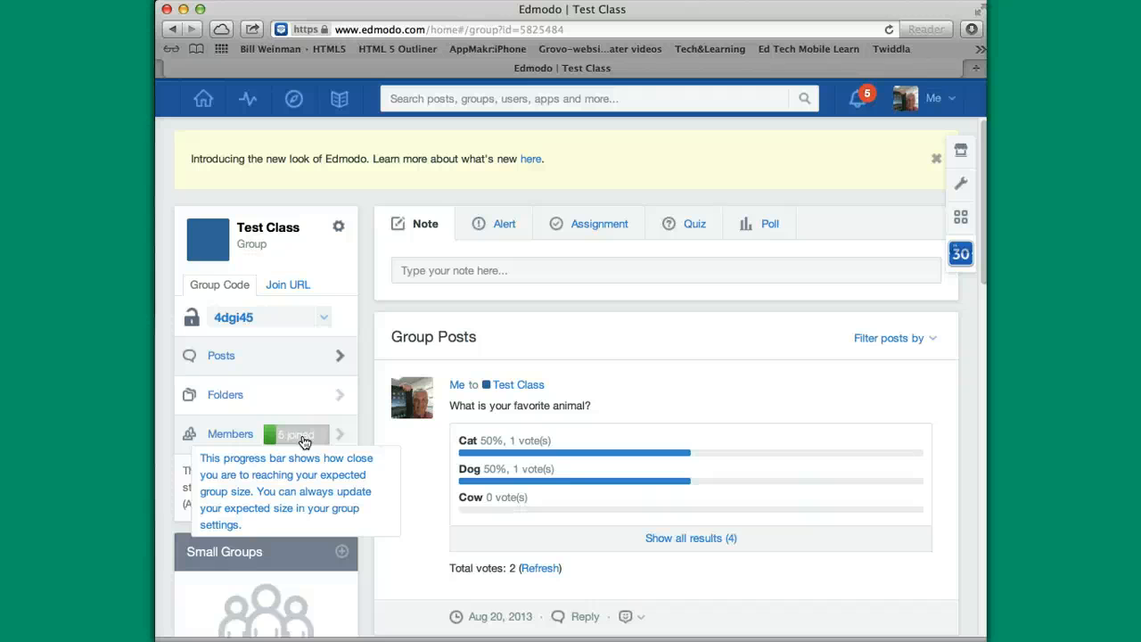
left_click(233, 435)
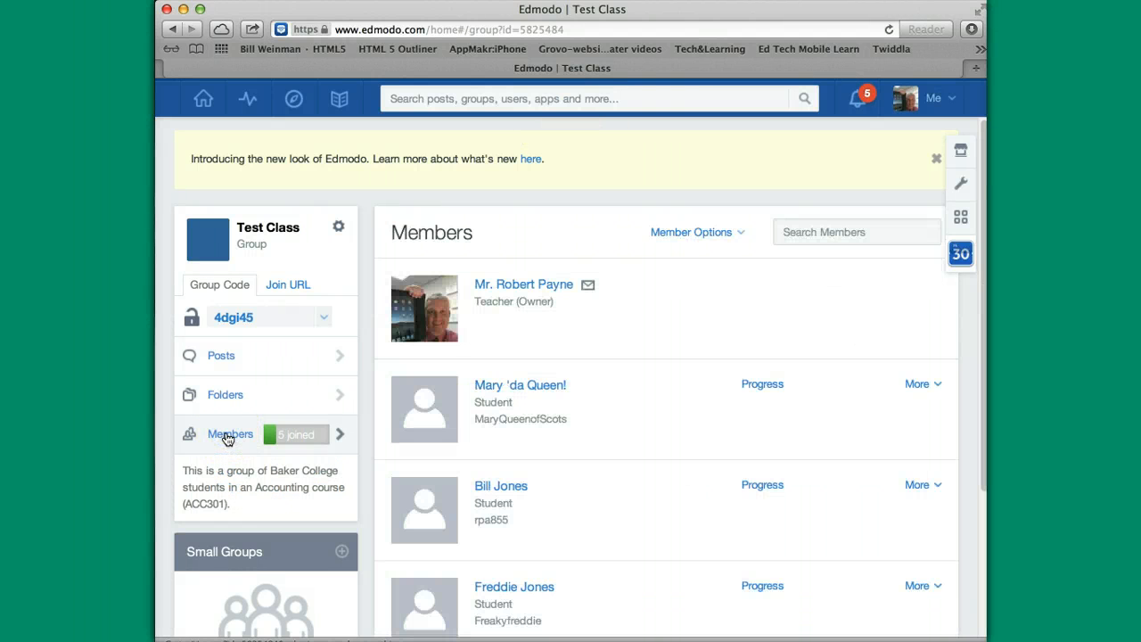
scroll(636, 461, "down", 5)
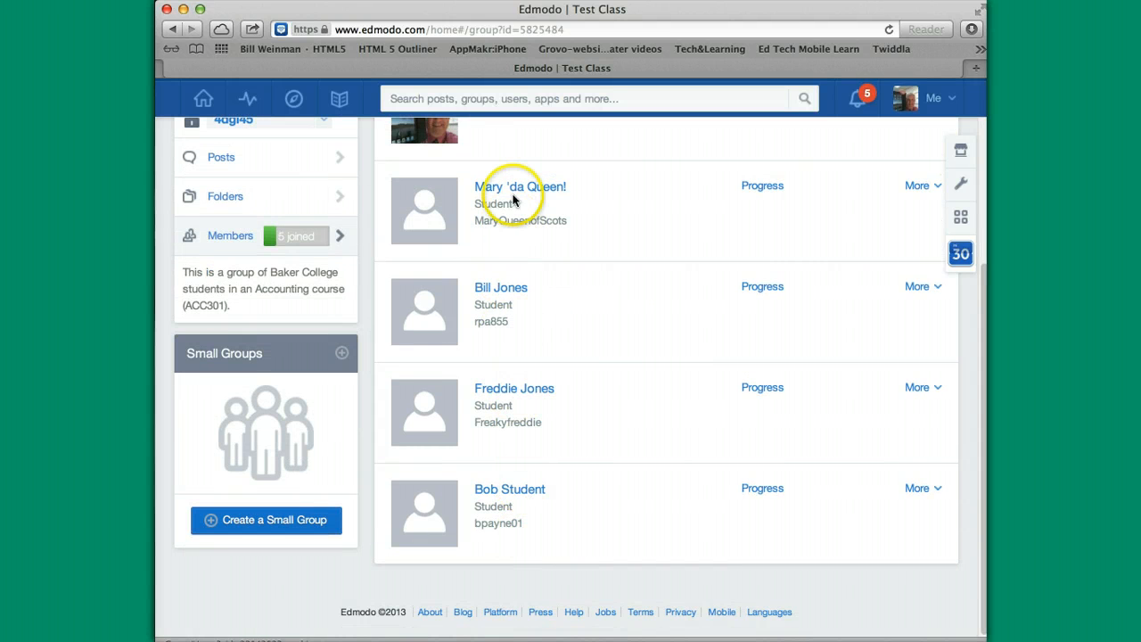
scroll(548, 145, "up", 2)
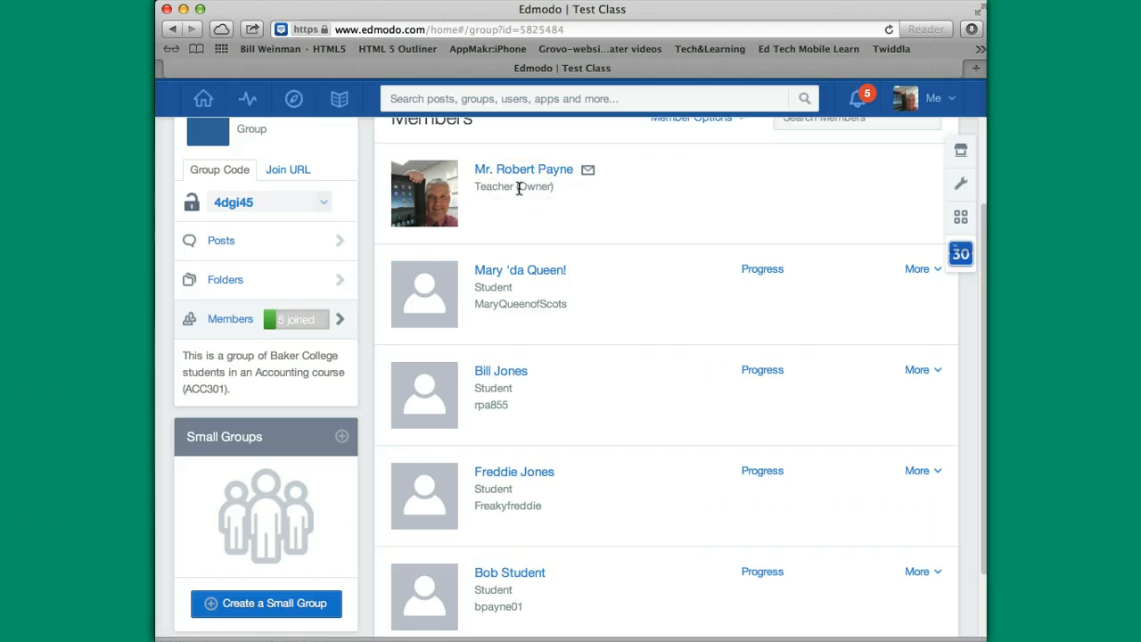
scroll(518, 187, "up", 1)
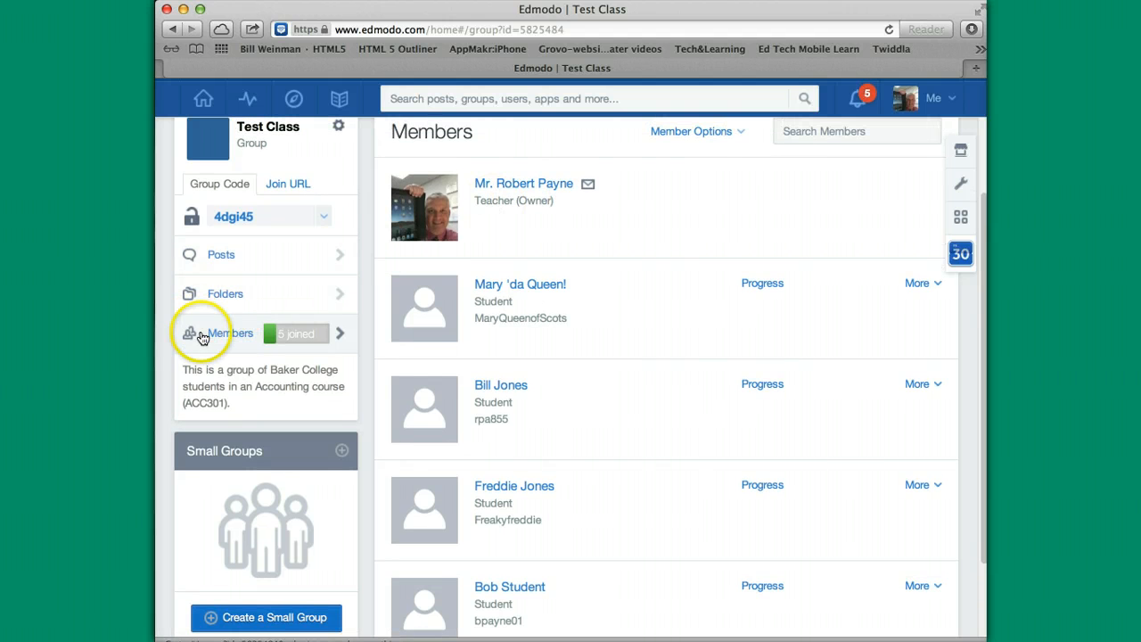
left_click(225, 216)
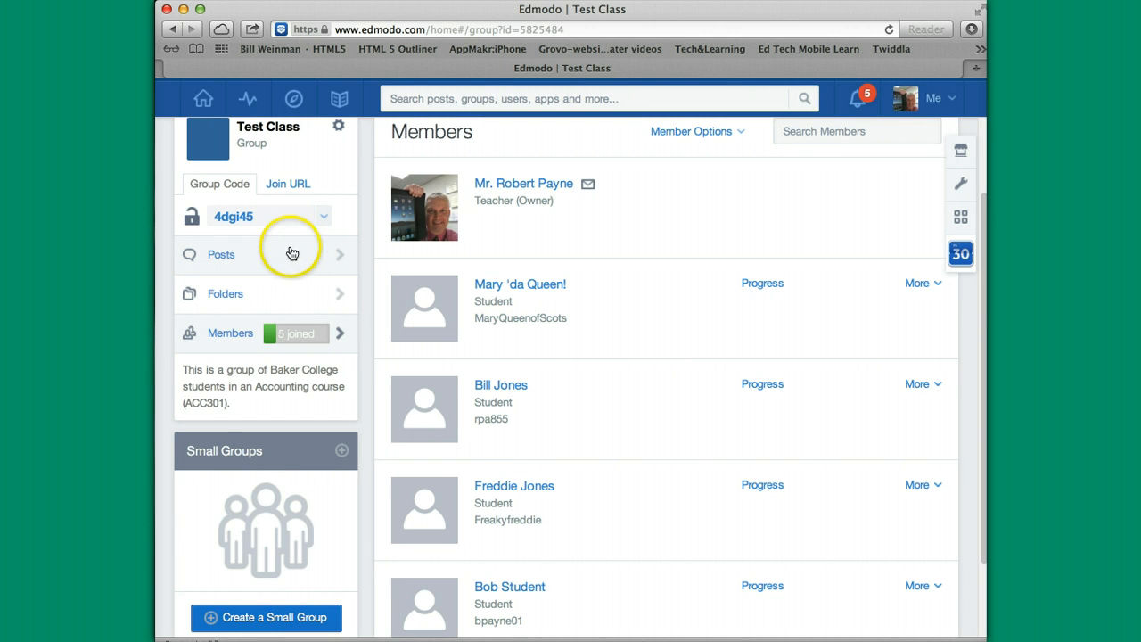
scroll(552, 424, "up", 3)
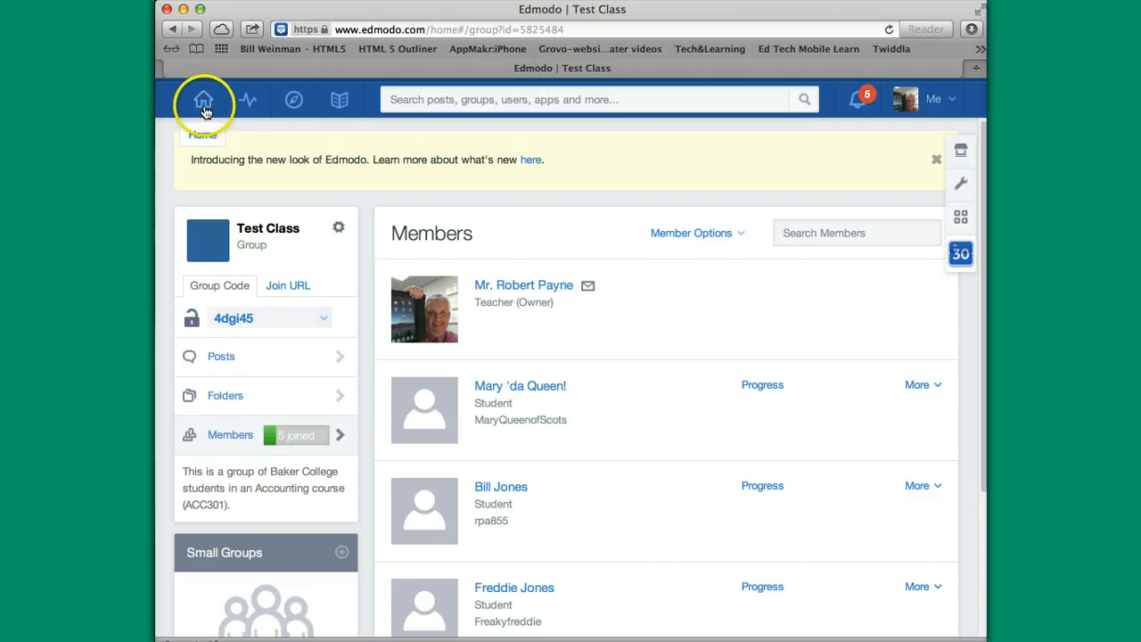
left_click(203, 103)
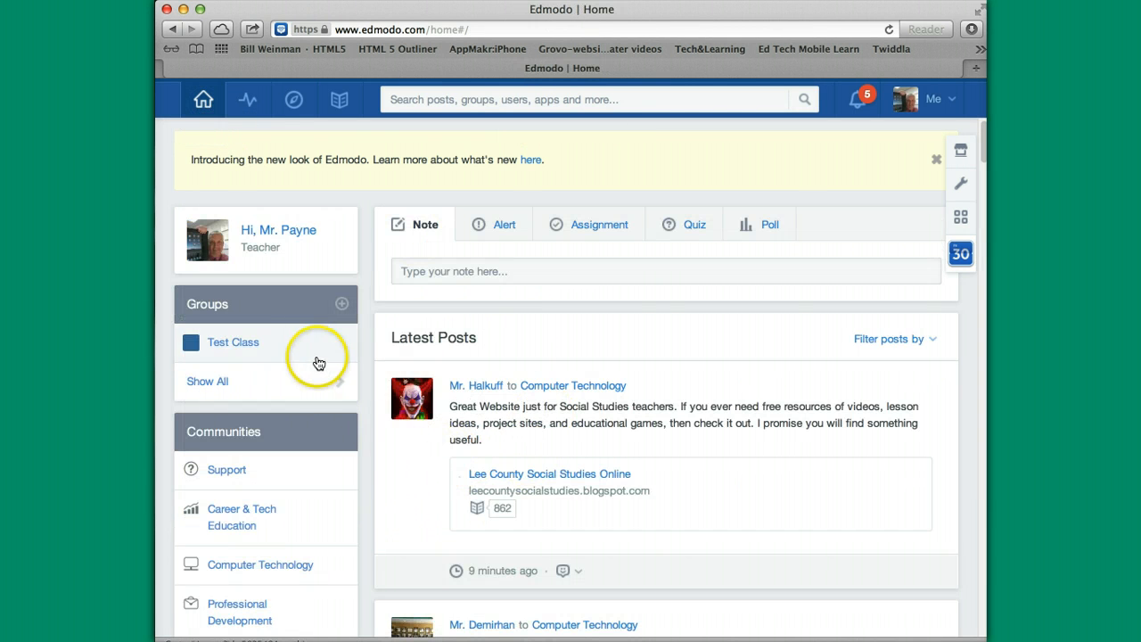
Post the note 'Pay attention to the list I posted.' to the Test Class group.
left_click(301, 340)
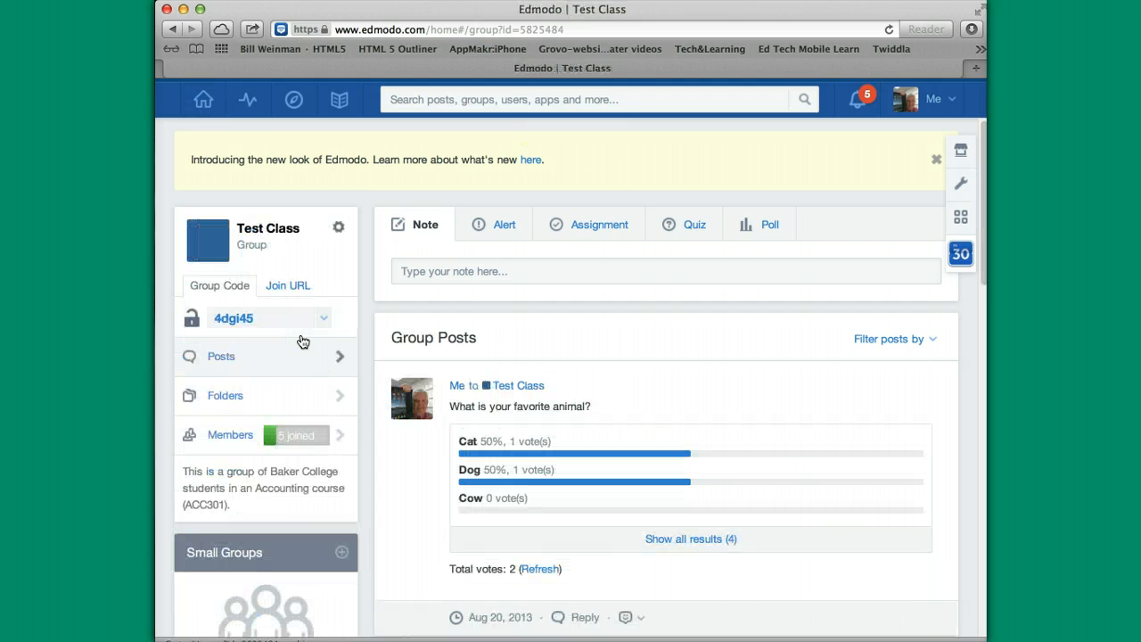
left_click(433, 223)
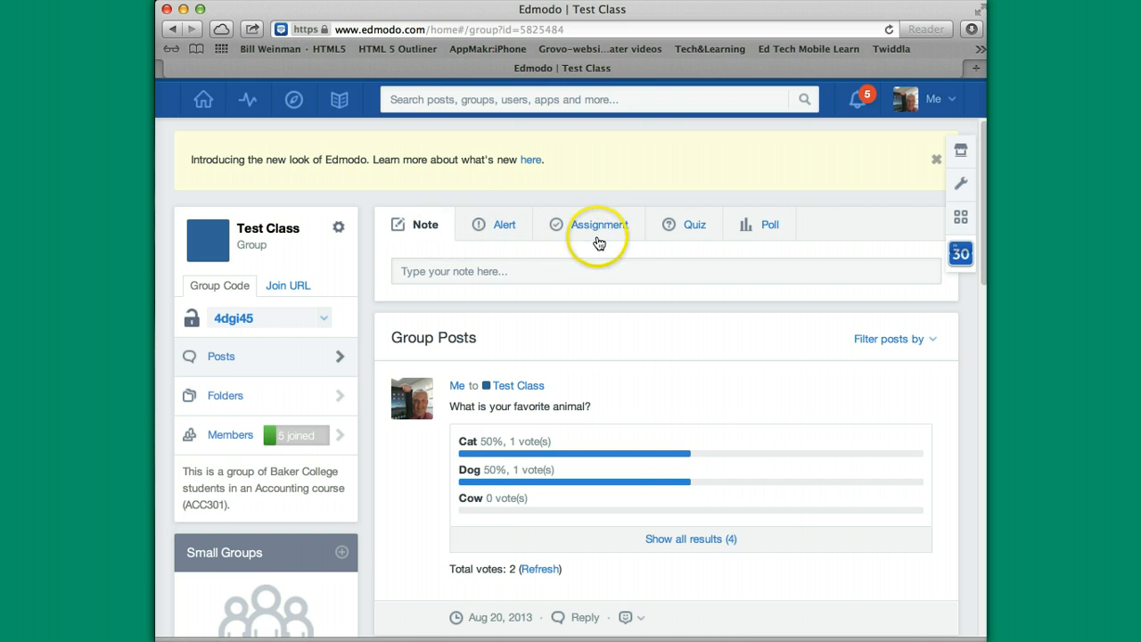
left_click(403, 271)
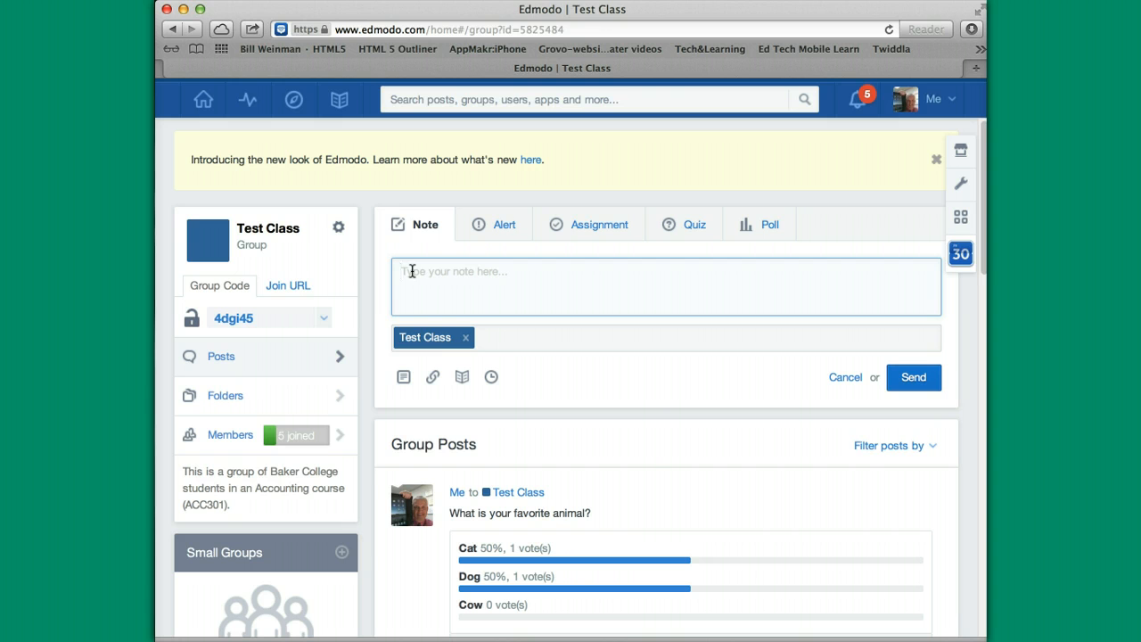
type("P")
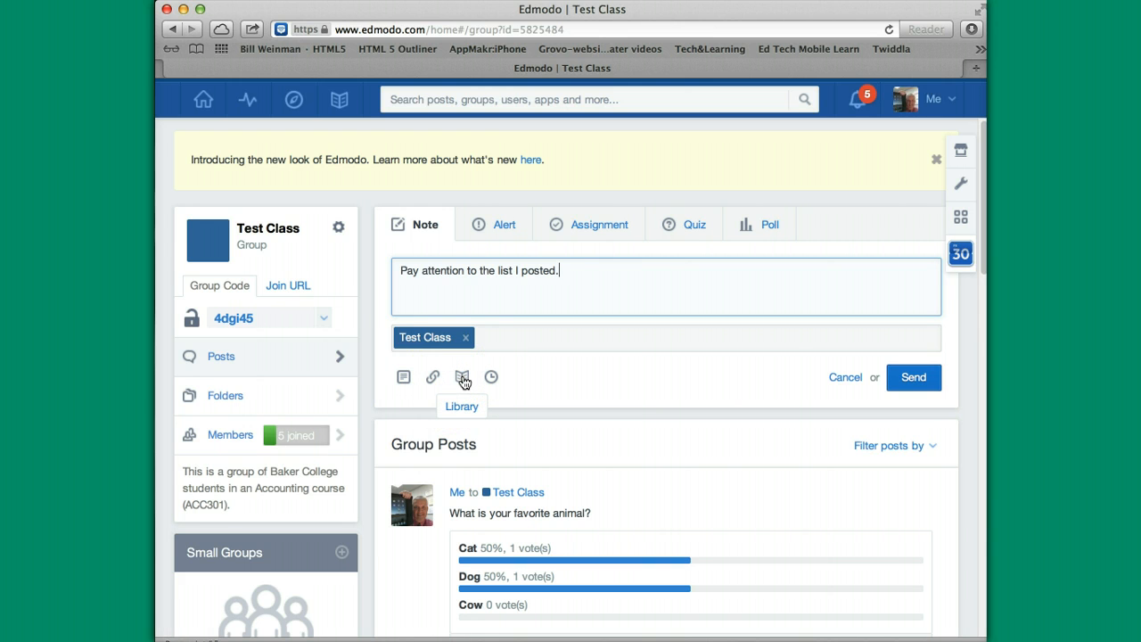
left_click(341, 105)
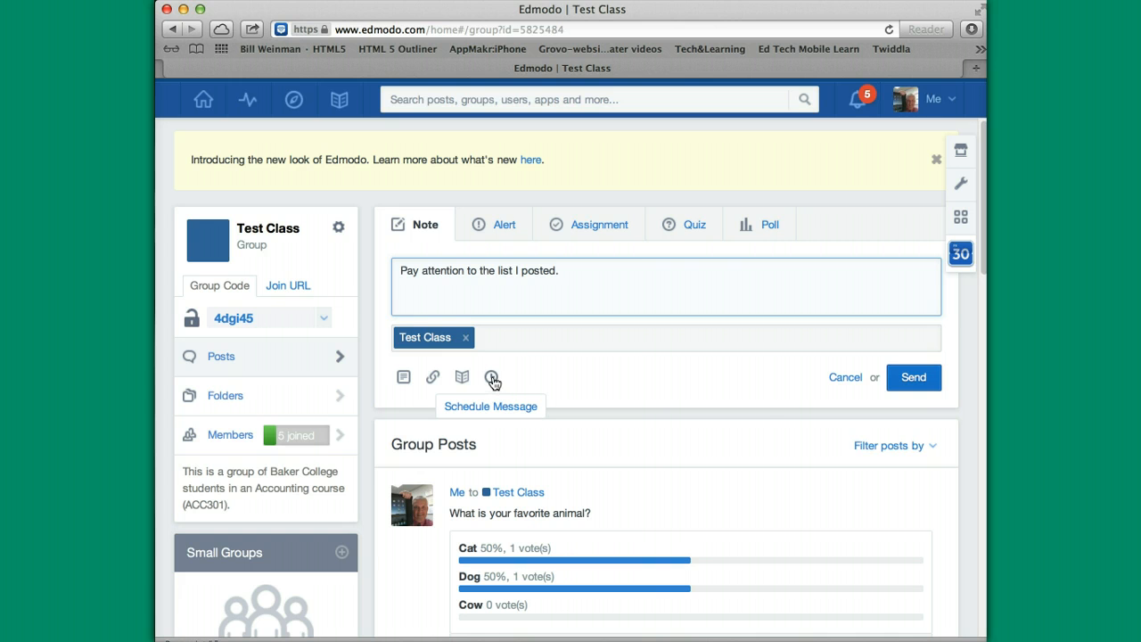
left_click(908, 378)
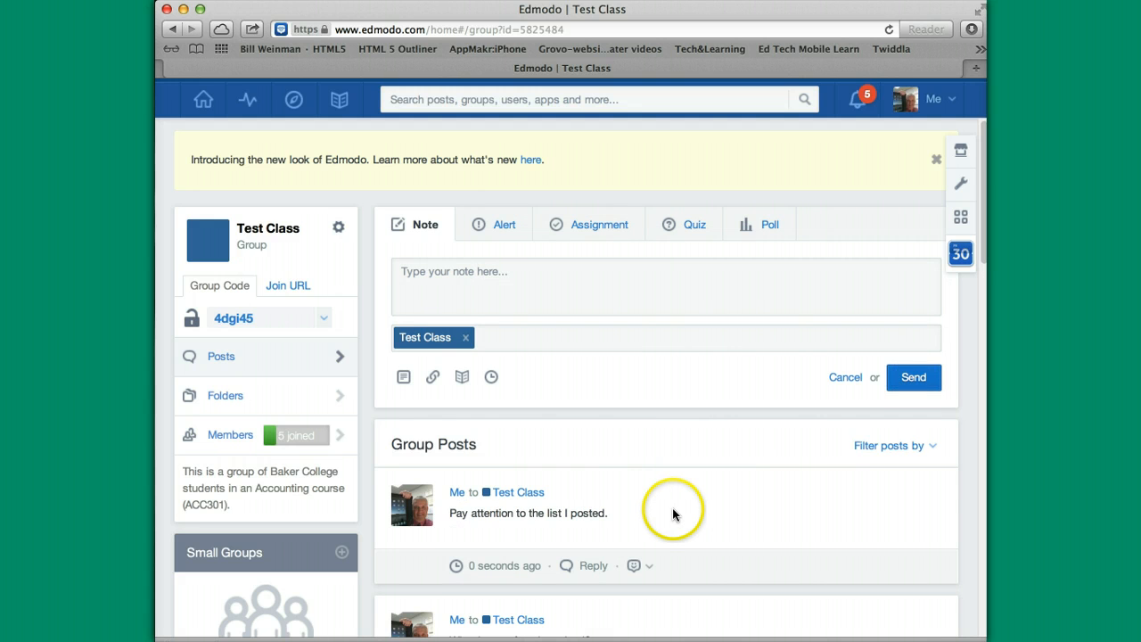
scroll(613, 488, "down", 3)
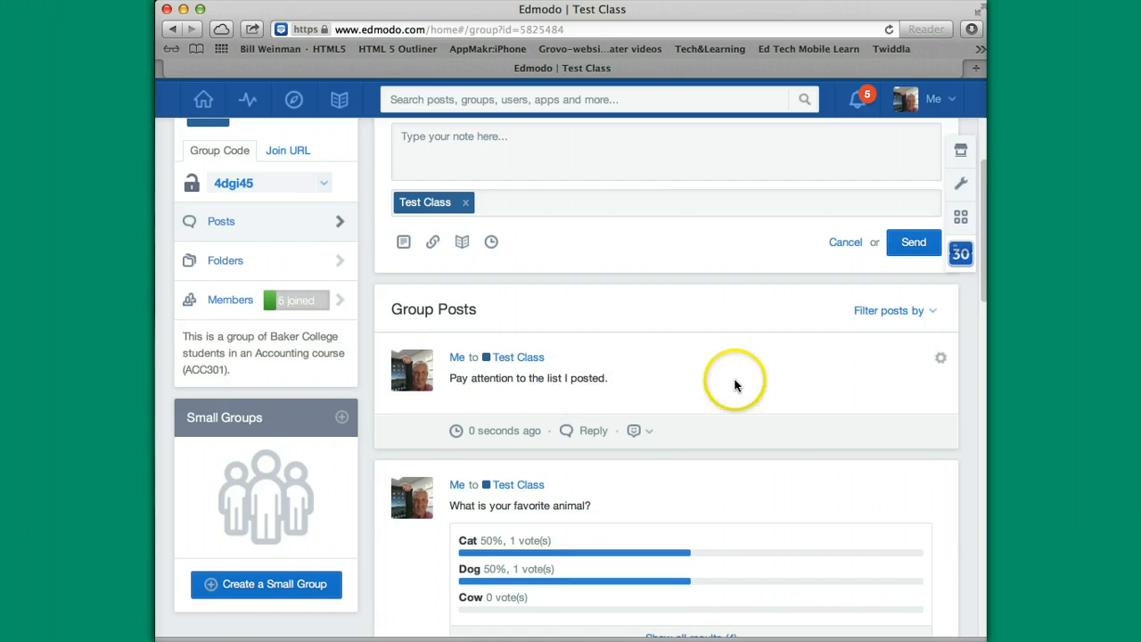
scroll(734, 386, "up", 3)
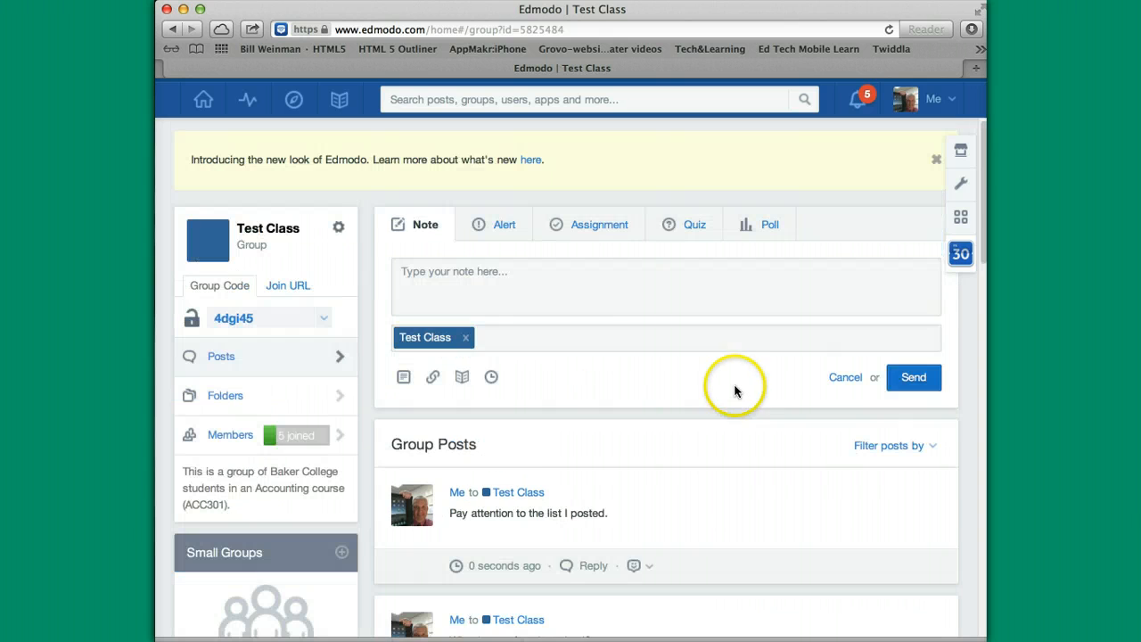
Start a new quiz and look through the question types, keeping Multiple Choice.
left_click(692, 228)
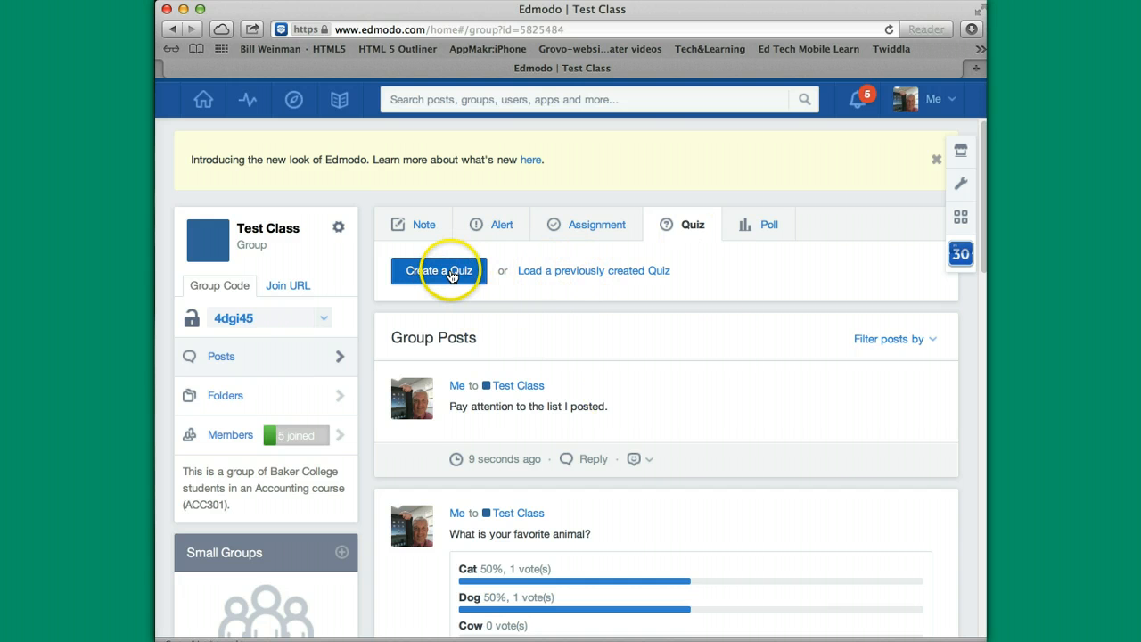
left_click(452, 275)
left_click(487, 390)
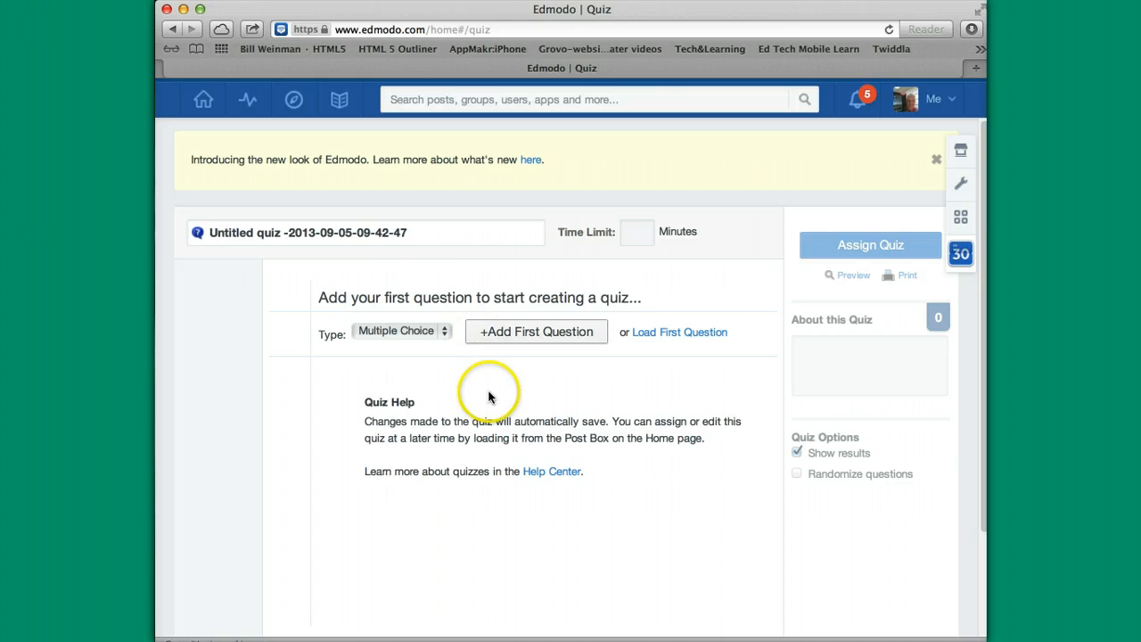
left_click(444, 332)
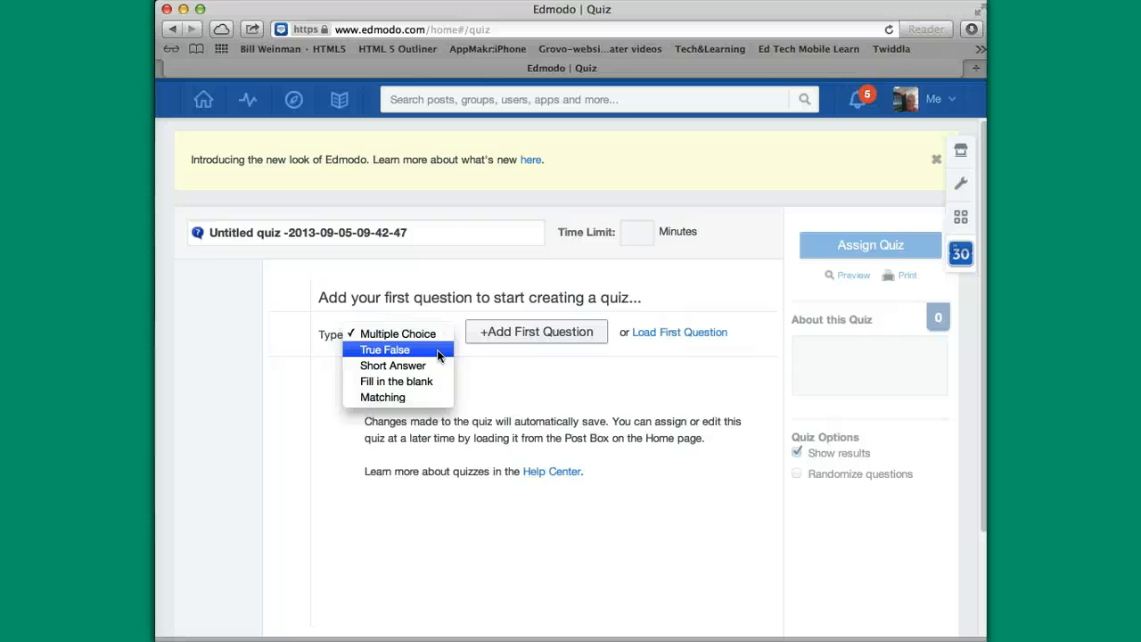
left_click(521, 384)
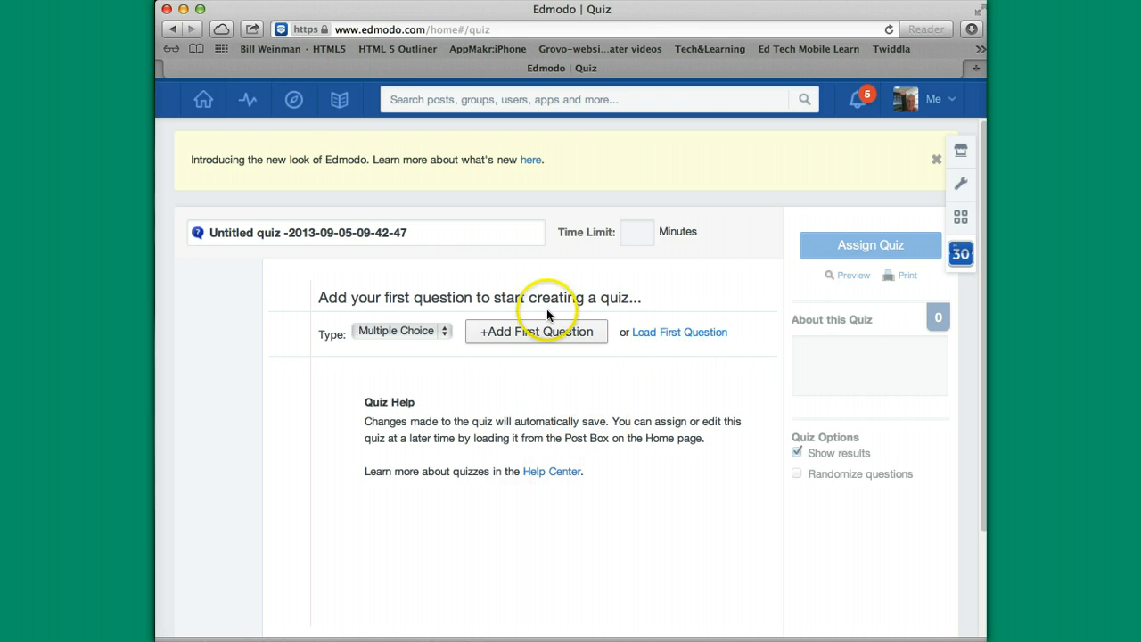
Draft a poll from the home feed asking 'What is your favorite color?'.
left_click(204, 100)
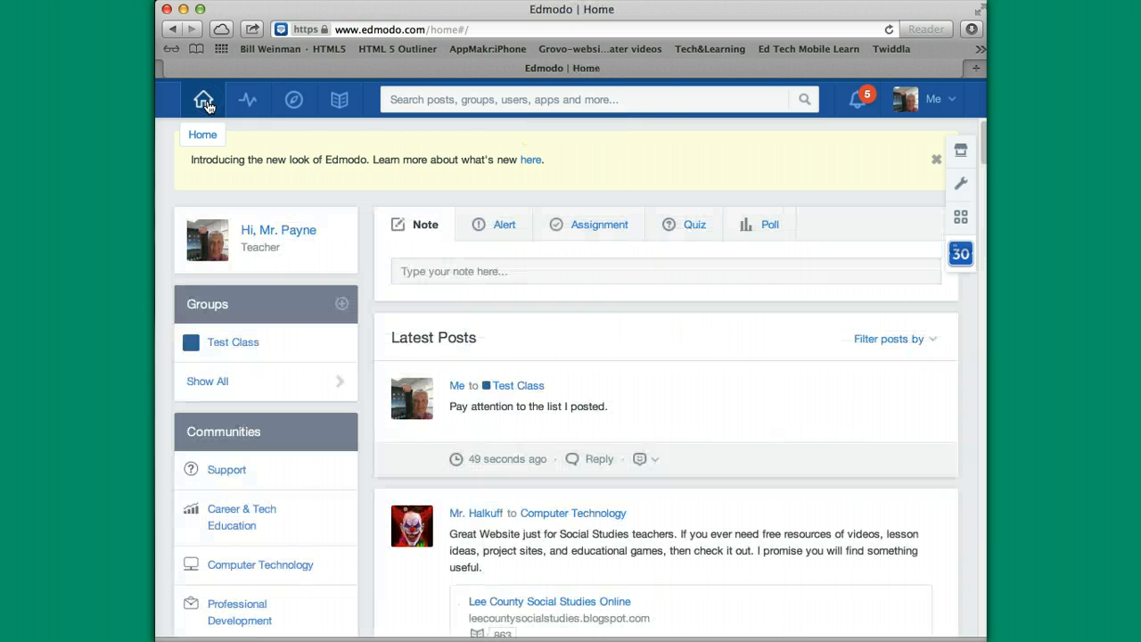
left_click(770, 226)
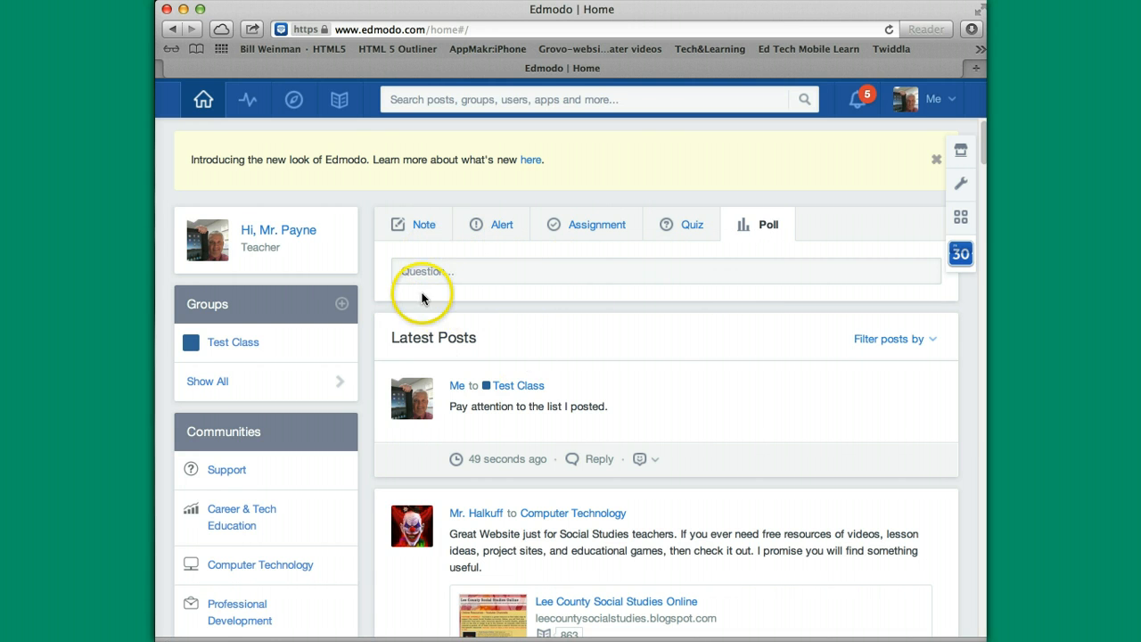
left_click(403, 270)
type("What co")
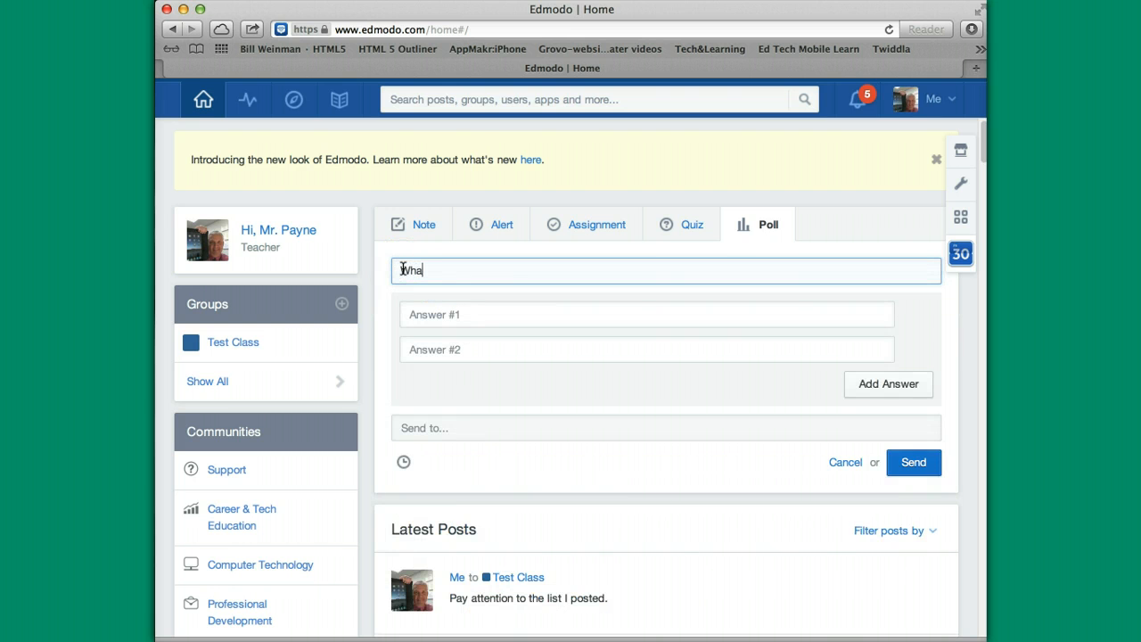
key("BackSpace")
key("BackSpace")
type("is your favorite color?")
Add the poll answers Blue, Green and Red, adding a third answer slot.
left_click(278, 243)
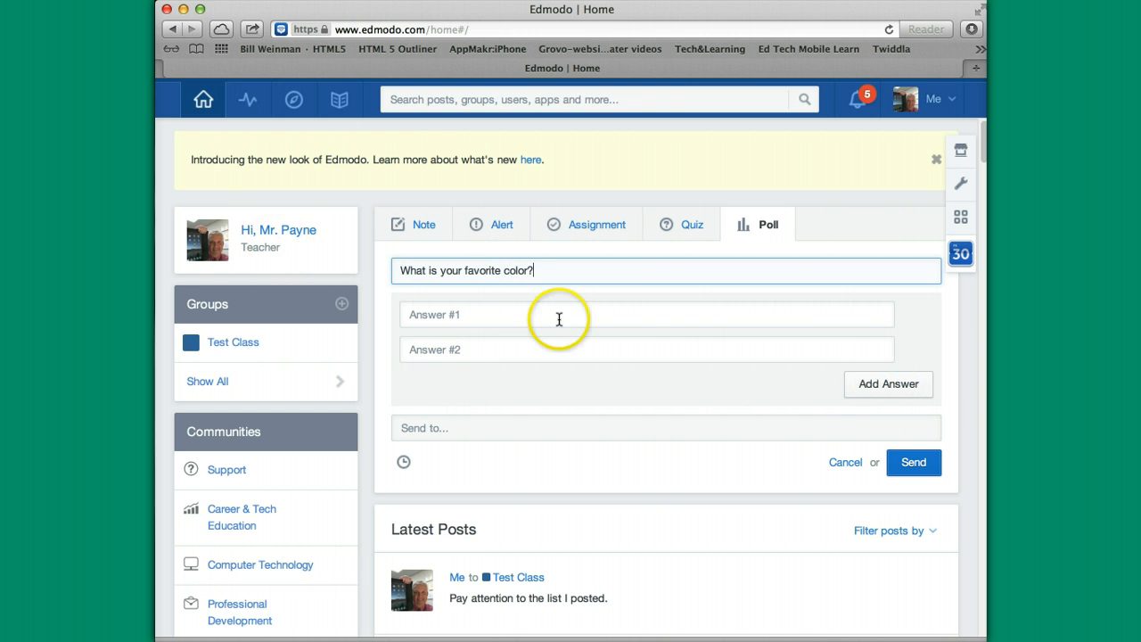
left_click(450, 328)
type("Blue")
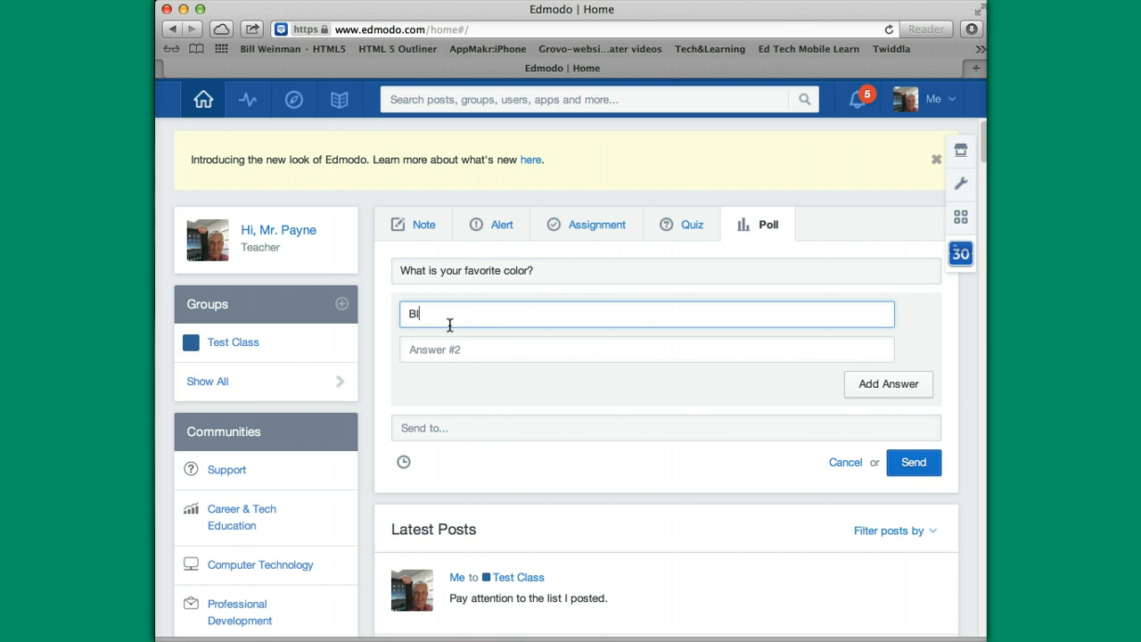
left_click(446, 351)
type("G")
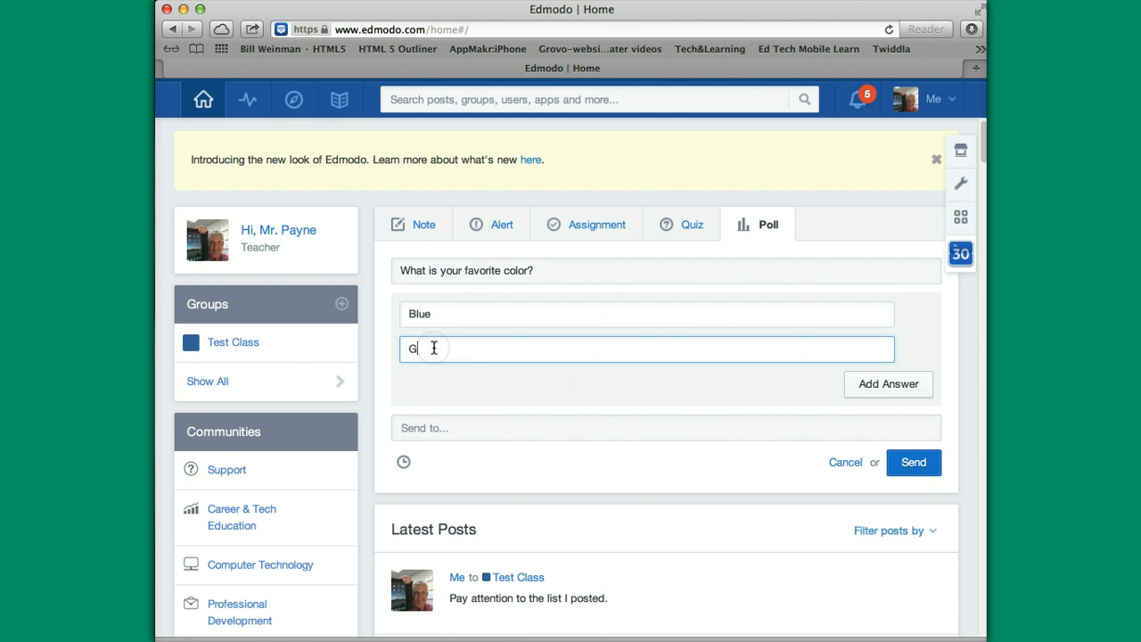
type("reen")
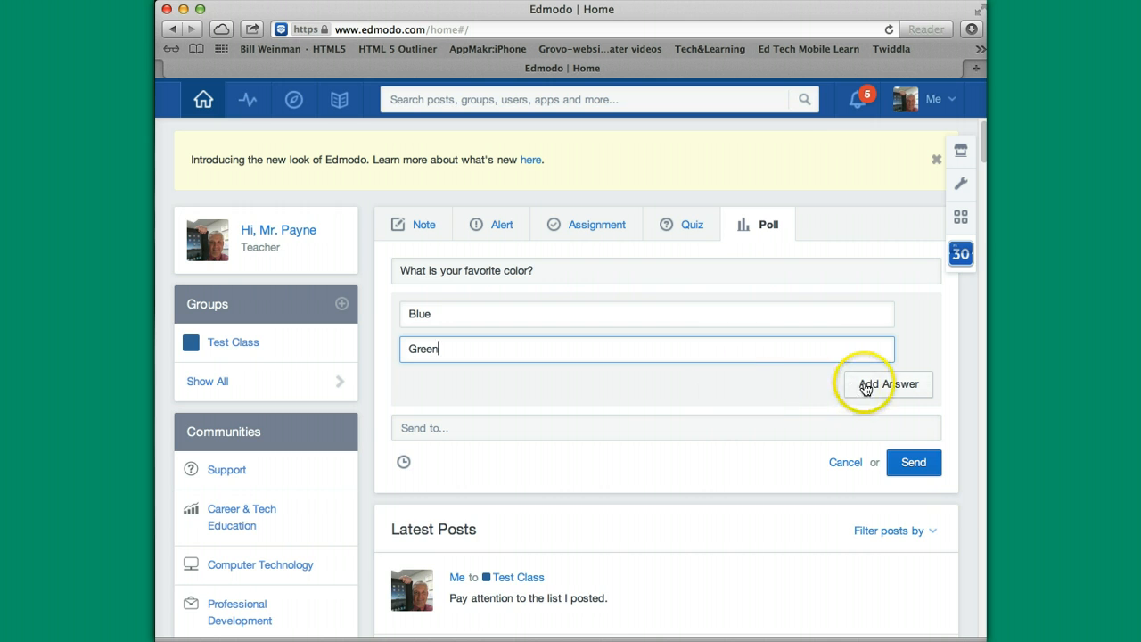
left_click(865, 383)
left_click(416, 386)
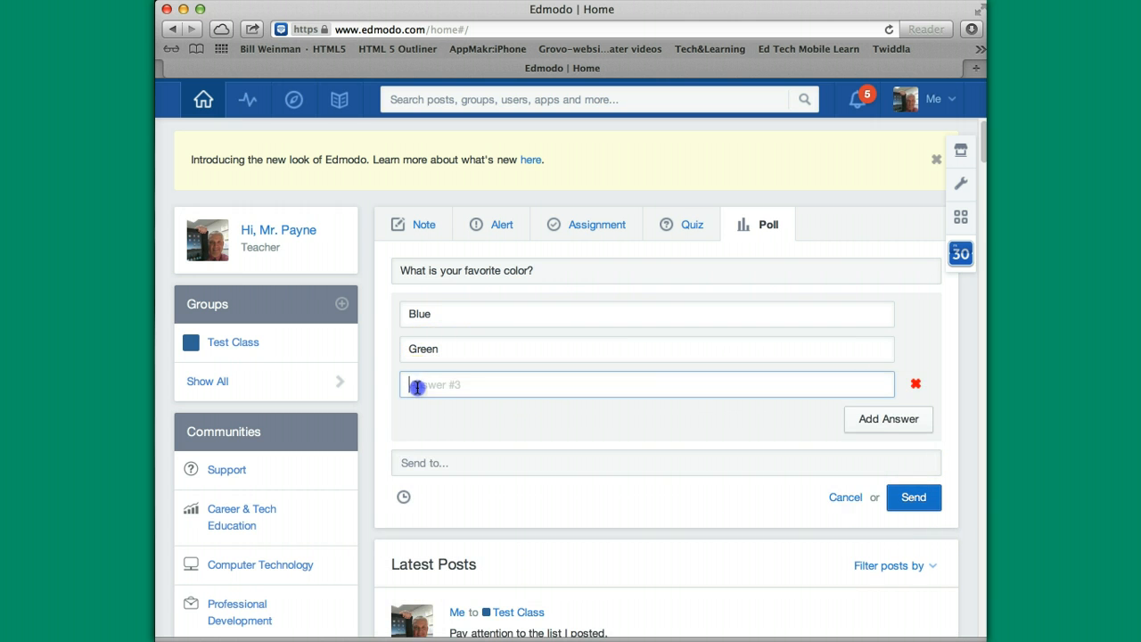
type("Red")
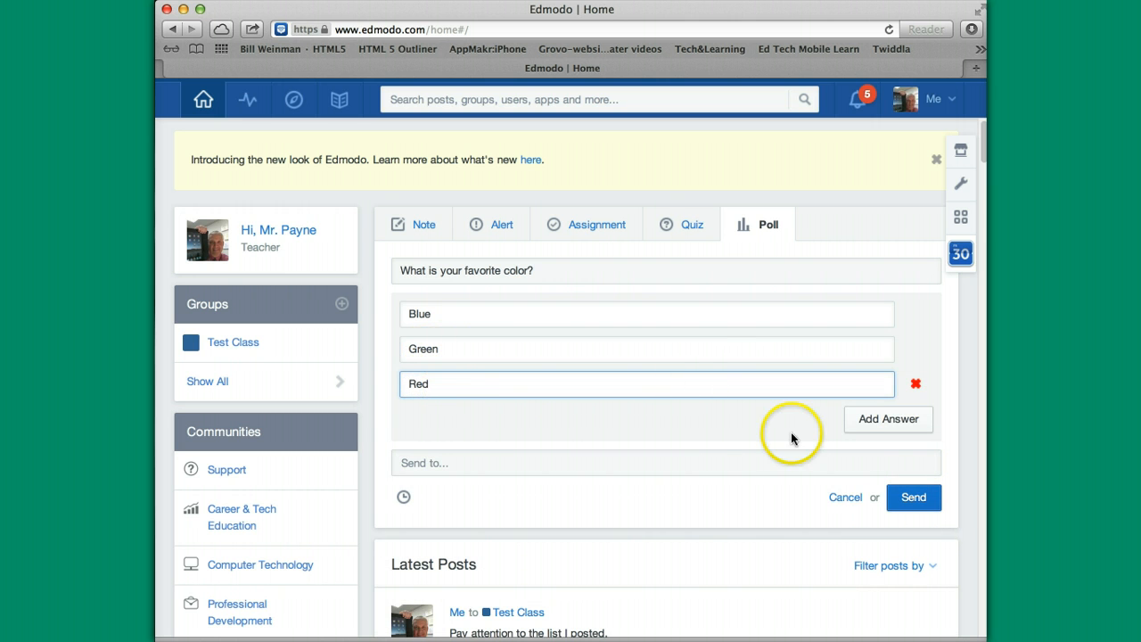
Try to send the poll and see the error that recipients are missing.
left_click(909, 496)
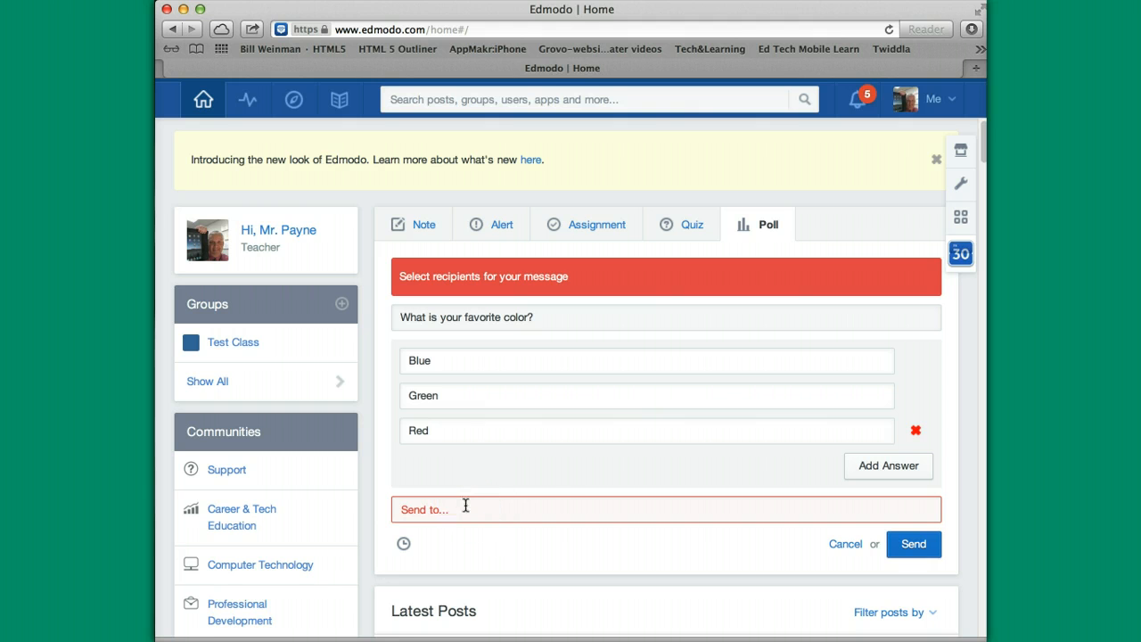
left_click(533, 521)
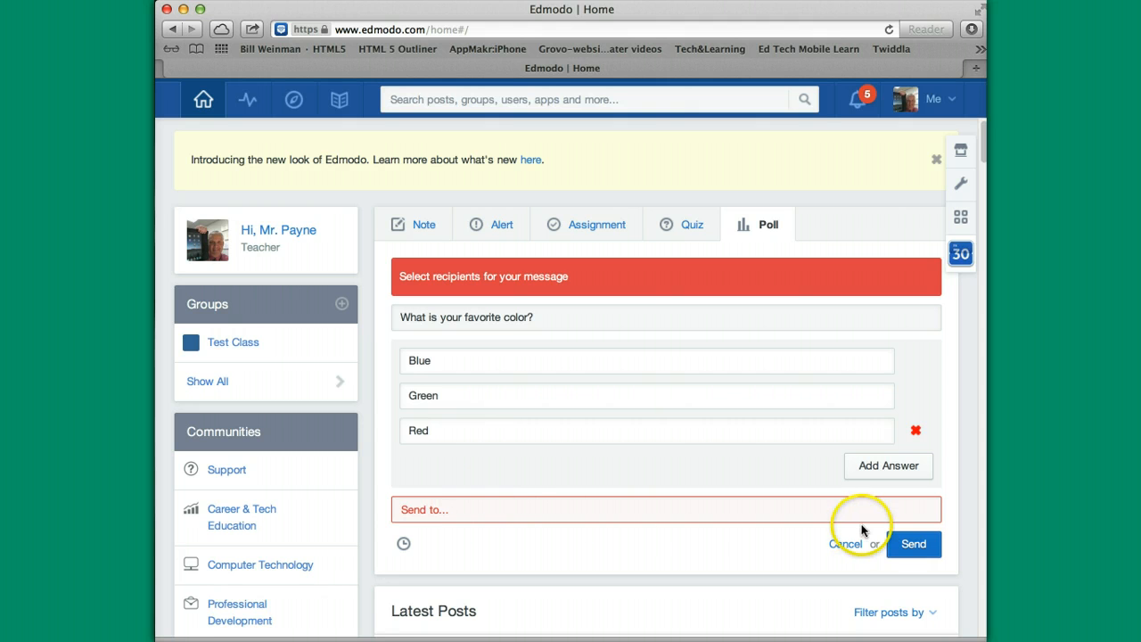
scroll(769, 552, "down", 3)
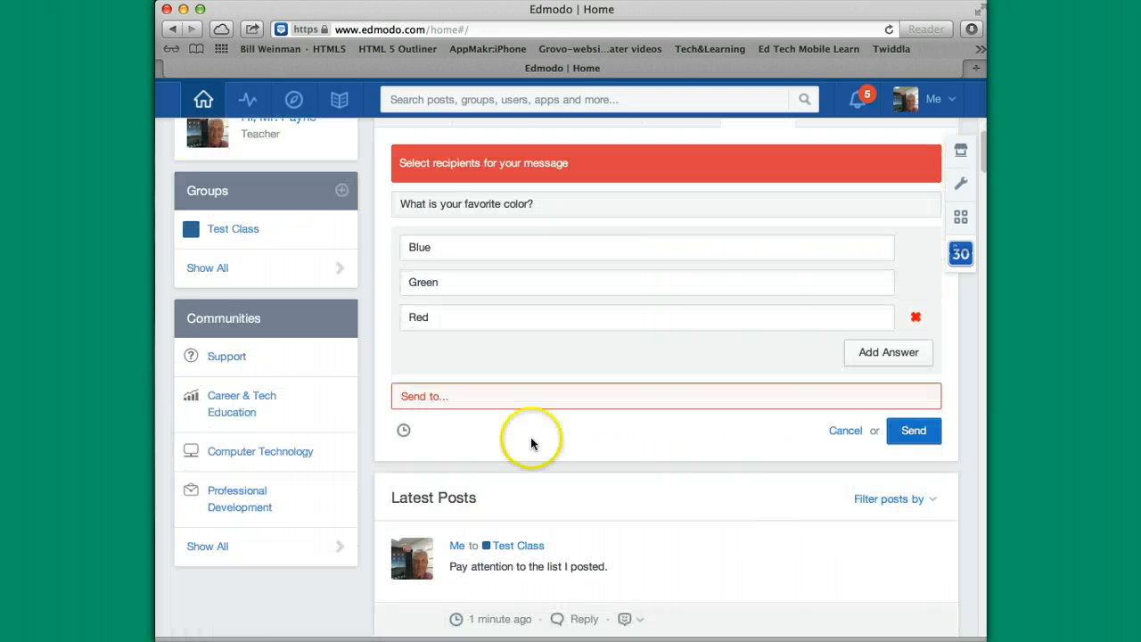
left_click(258, 231)
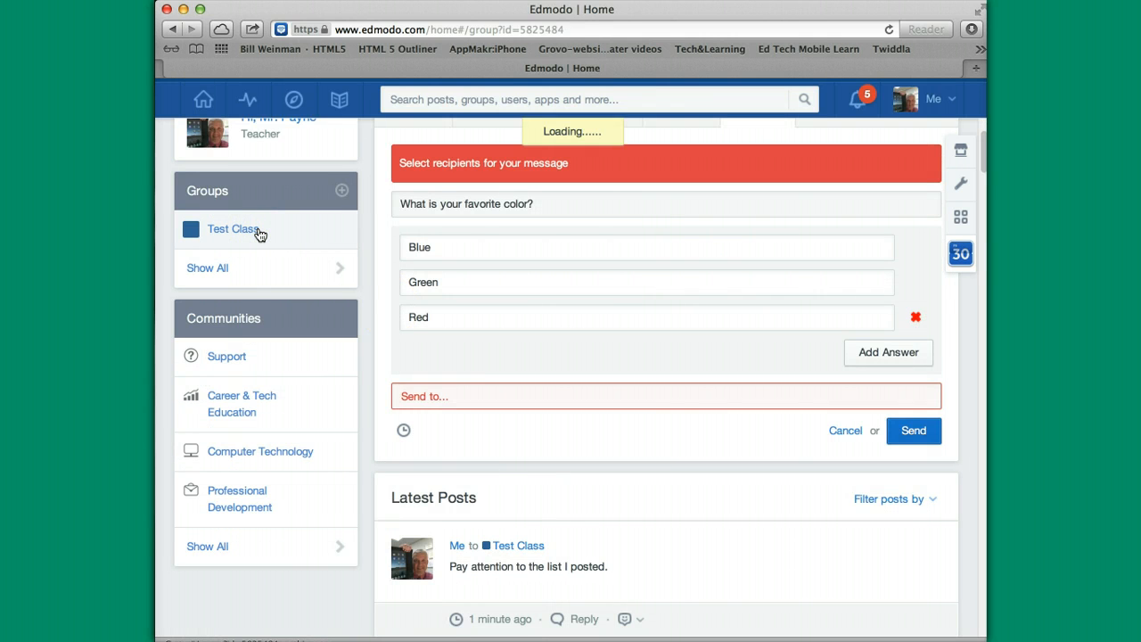
Glance over the Test Class posts, then switch to the student's Edmodo home feed on the iPad.
scroll(806, 468, "down", 3)
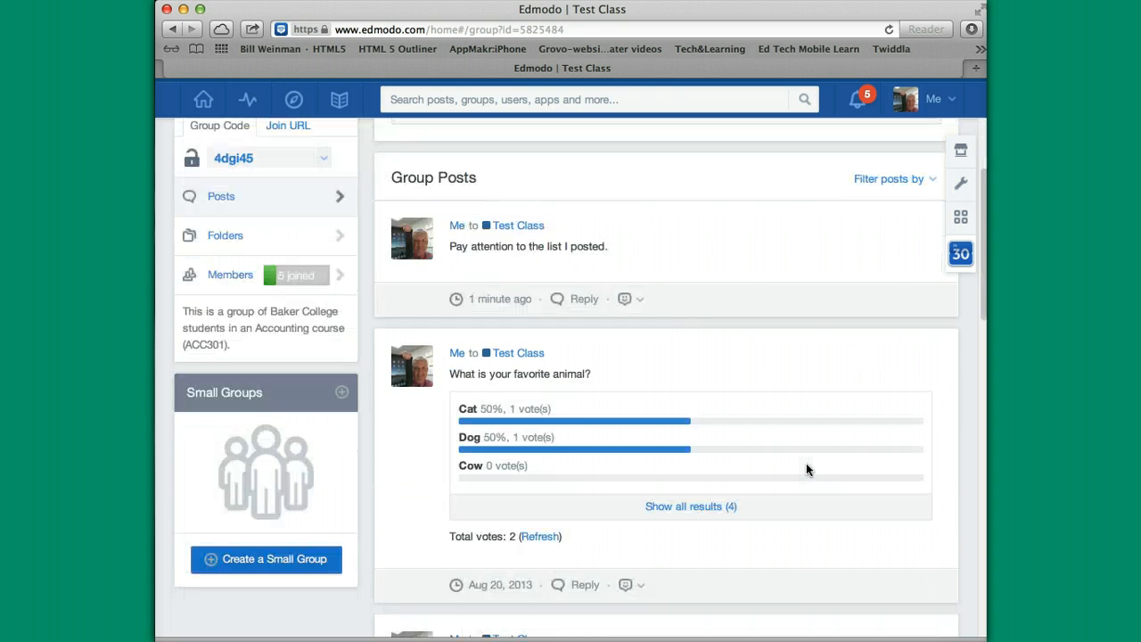
scroll(806, 468, "up", 3)
scroll(805, 469, "down", 3)
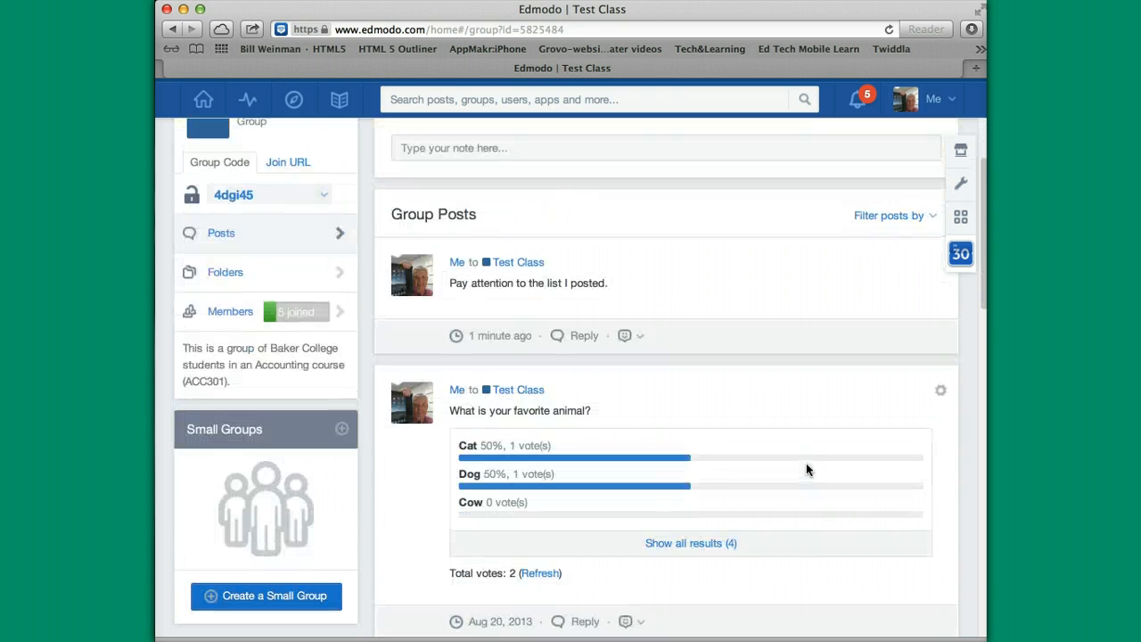
scroll(806, 468, "up", 3)
left_click(783, 434)
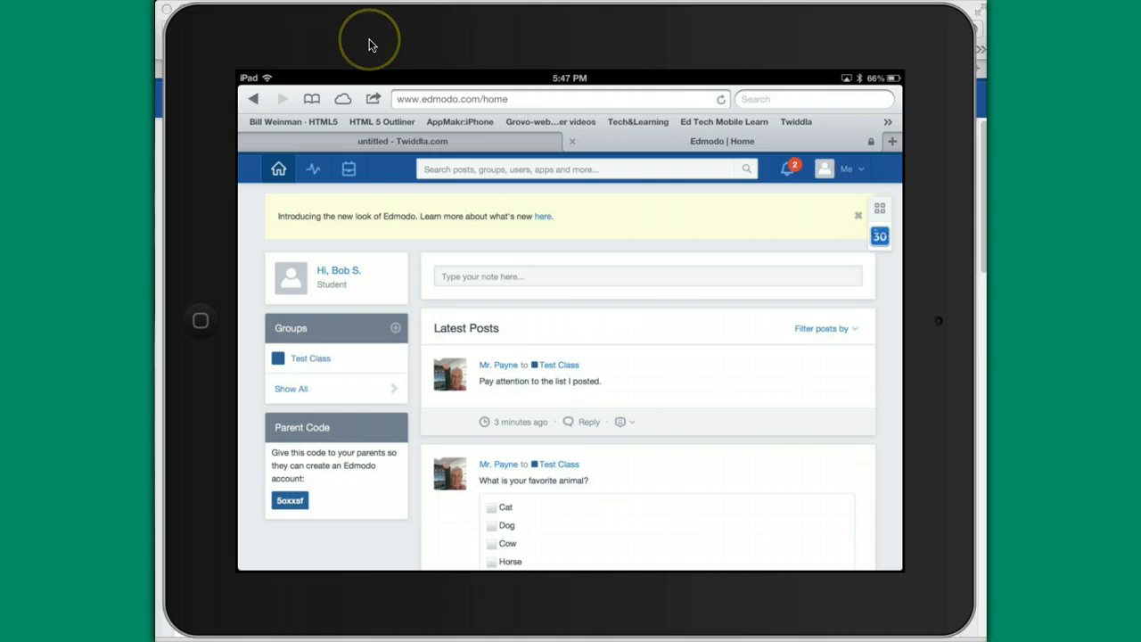
Move the iPad mirror aside to reveal the browser, then back to screen centre.
left_click_drag(370, 45, 515, 42)
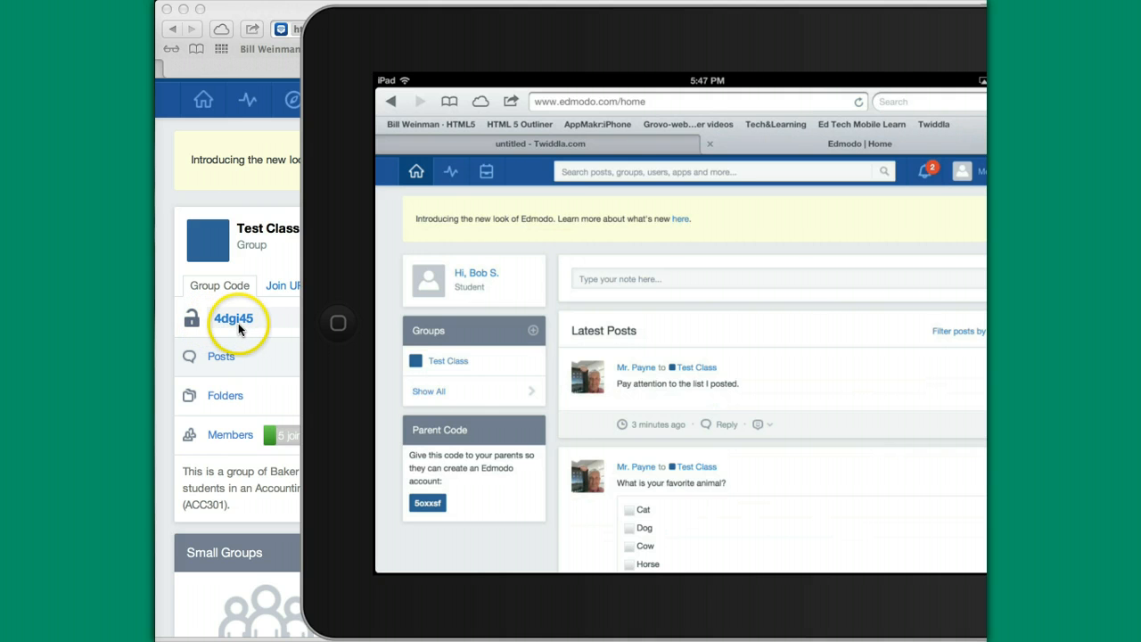
left_click(460, 51)
left_click_drag(460, 50, 324, 38)
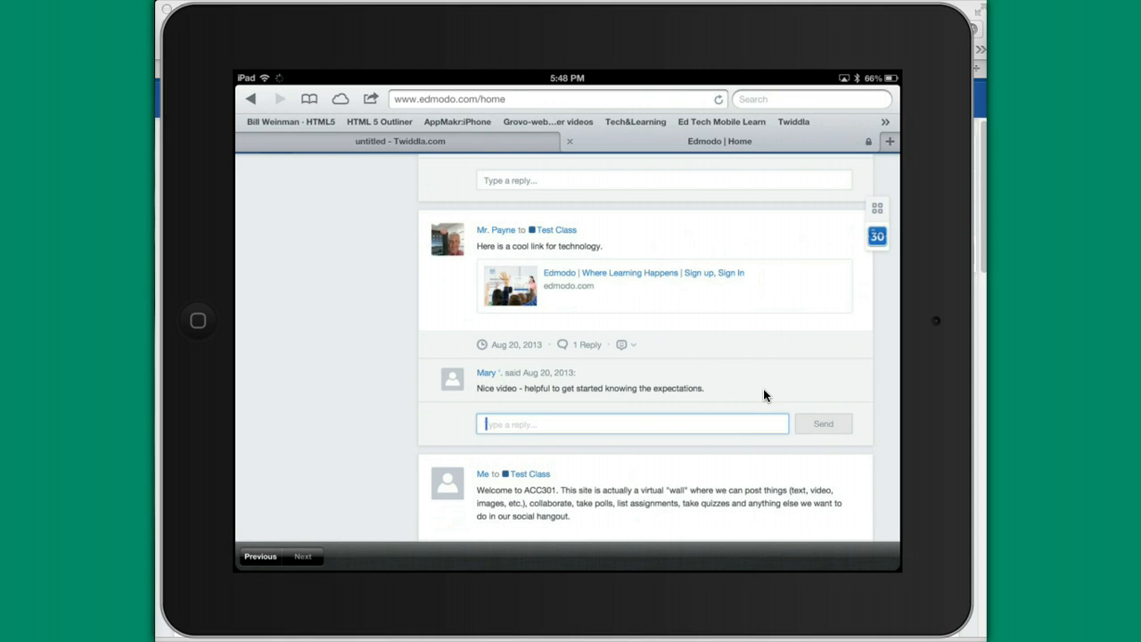
Post a reply calling it a 'very good video' under the link post, then scroll up the feed.
type("re")
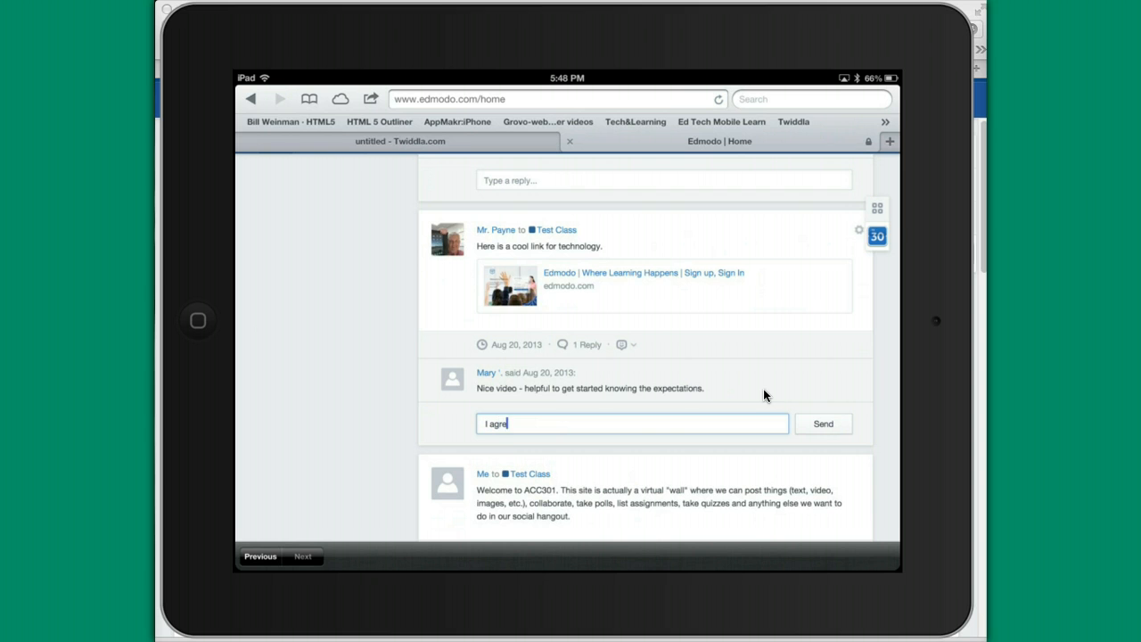
type("e, very goo")
type("d v")
type("ideo")
key("Return")
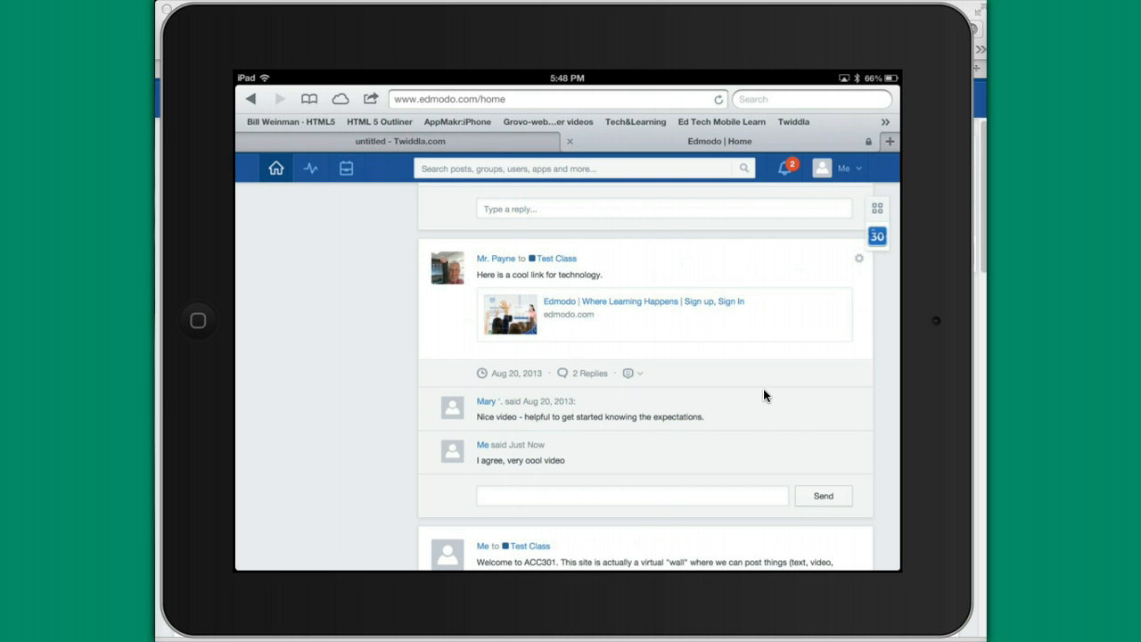
scroll(763, 389, "up", 3)
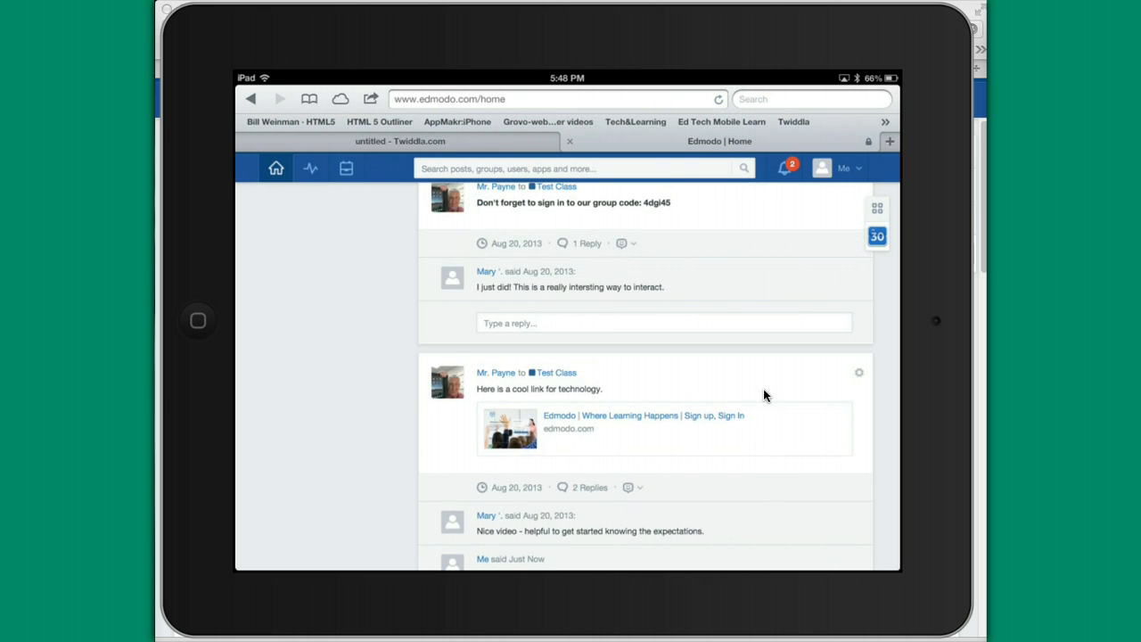
scroll(763, 389, "down", 1)
scroll(763, 388, "up", 2)
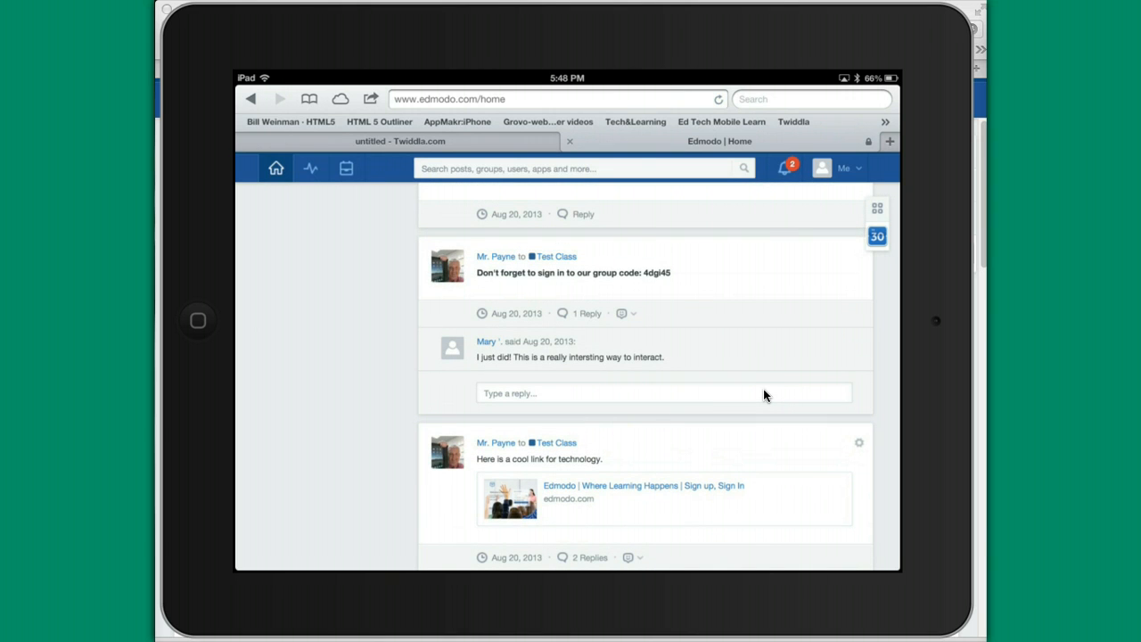
scroll(763, 389, "up", 3)
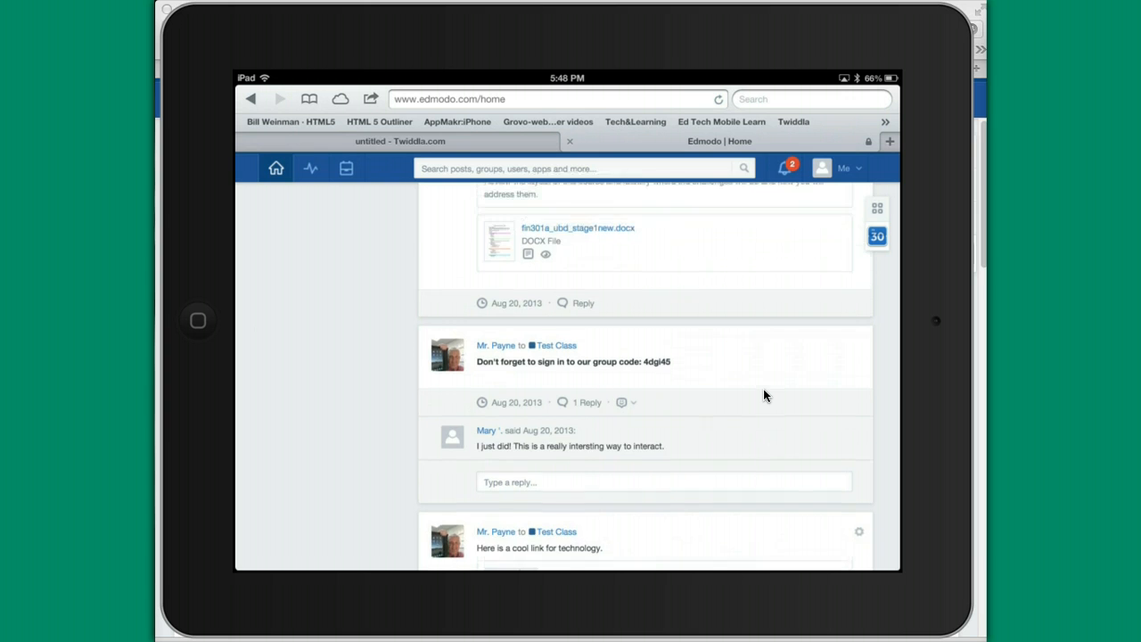
scroll(763, 389, "up", 1)
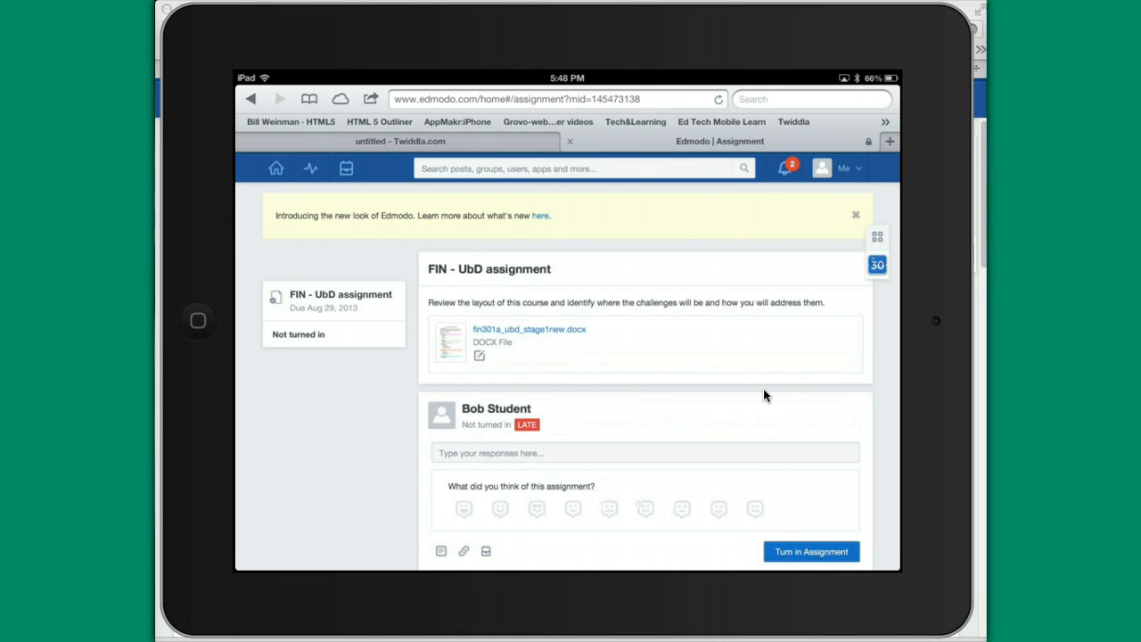
Scroll through the FIN - UbD assignment, due Aug 29, 2013, with fin301a_ubd_stage1new.docx attached.
scroll(763, 389, "down", 3)
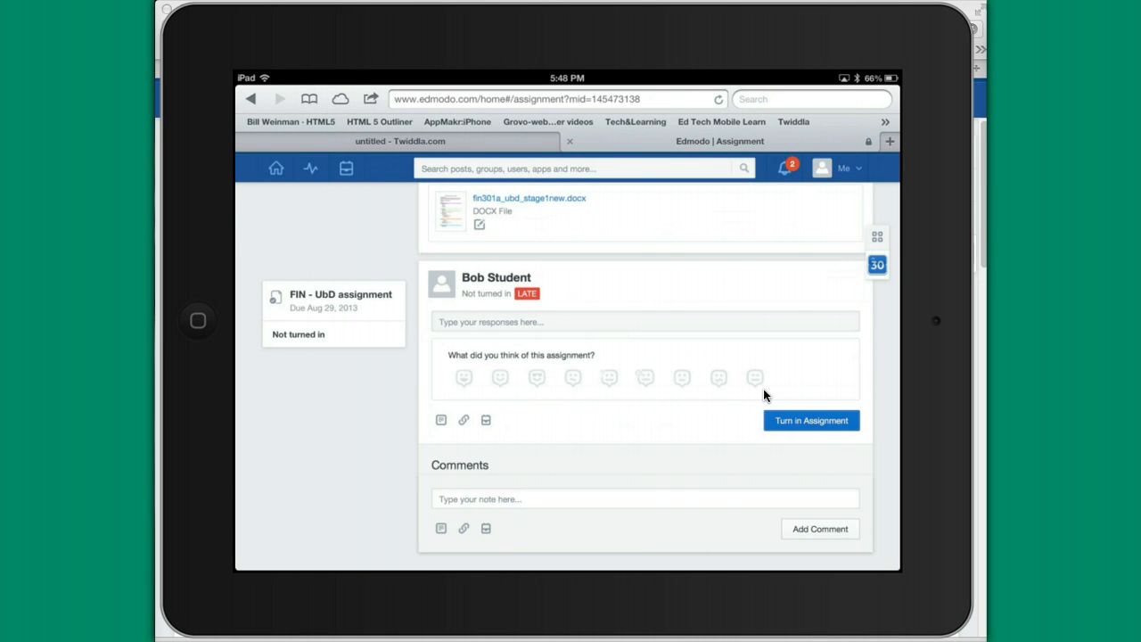
scroll(763, 390, "down", 1)
scroll(763, 390, "up", 1)
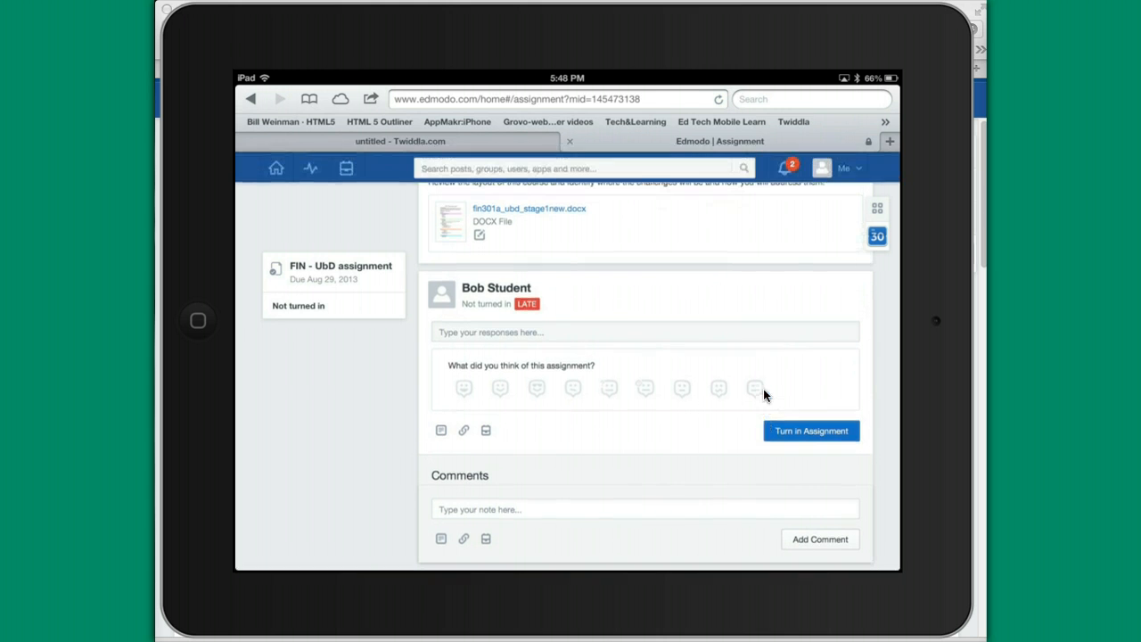